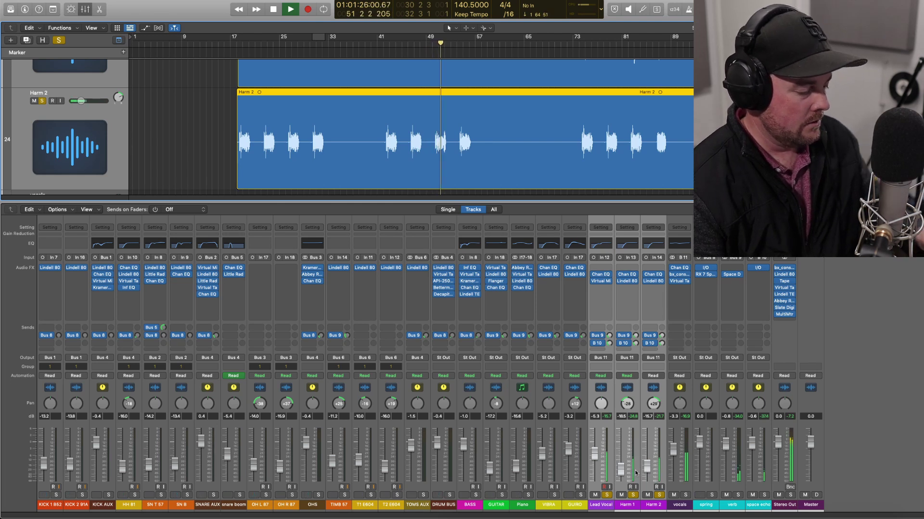
Stop playback, close the verb channel's Space Designer and solo only the Lead Vocal channel.
key("space")
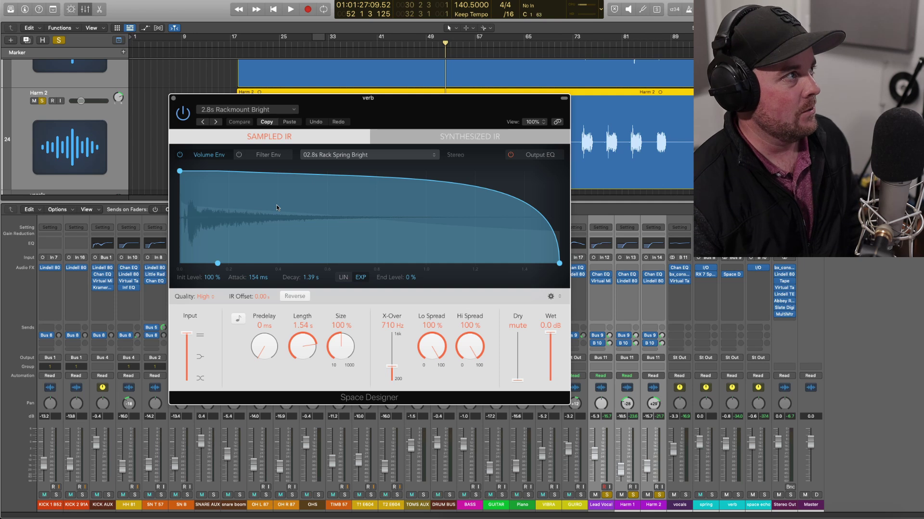
left_click(173, 98)
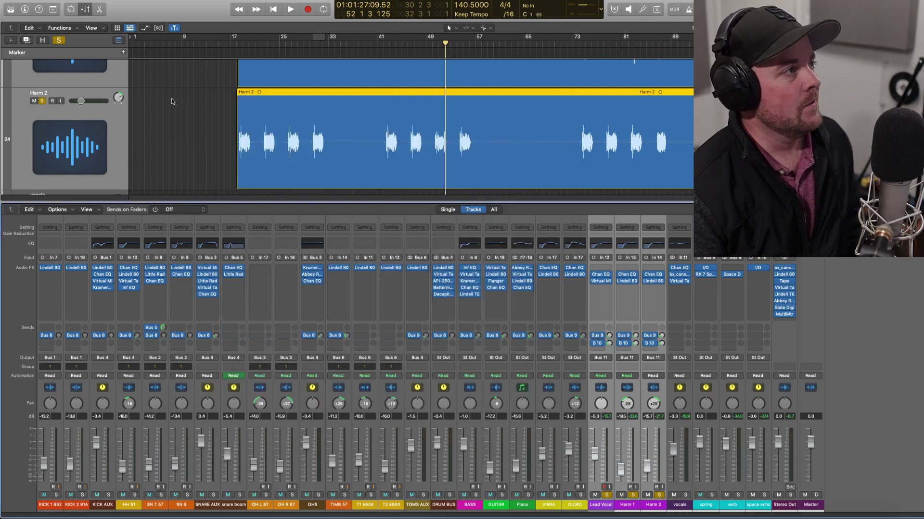
left_click(612, 503)
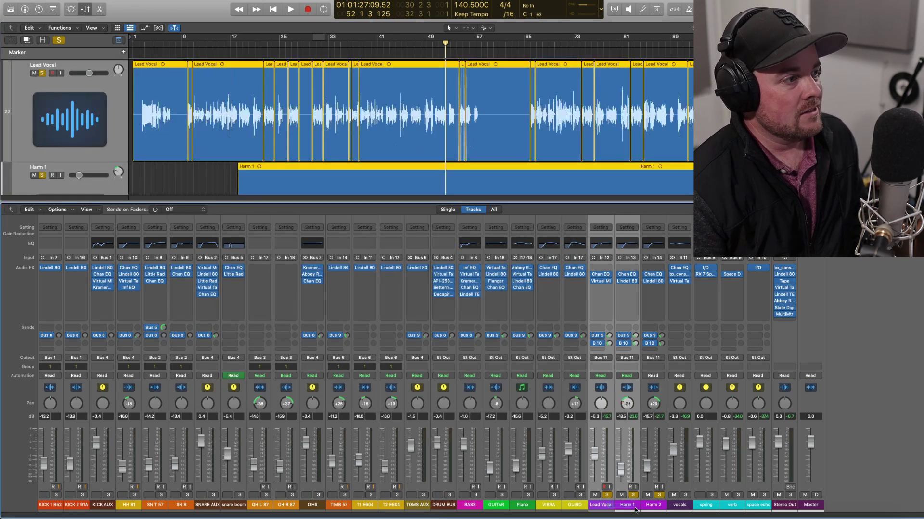
left_click(651, 499)
left_click(658, 495)
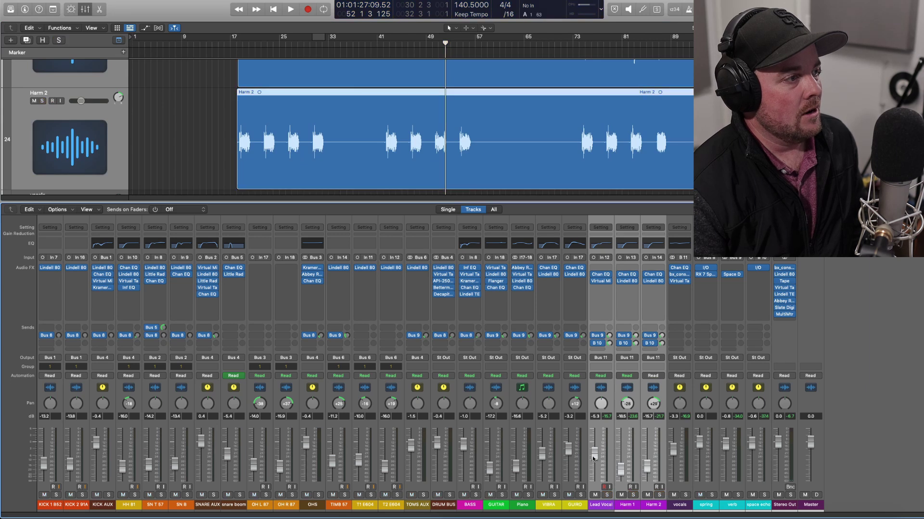
left_click(601, 504)
left_click(607, 495)
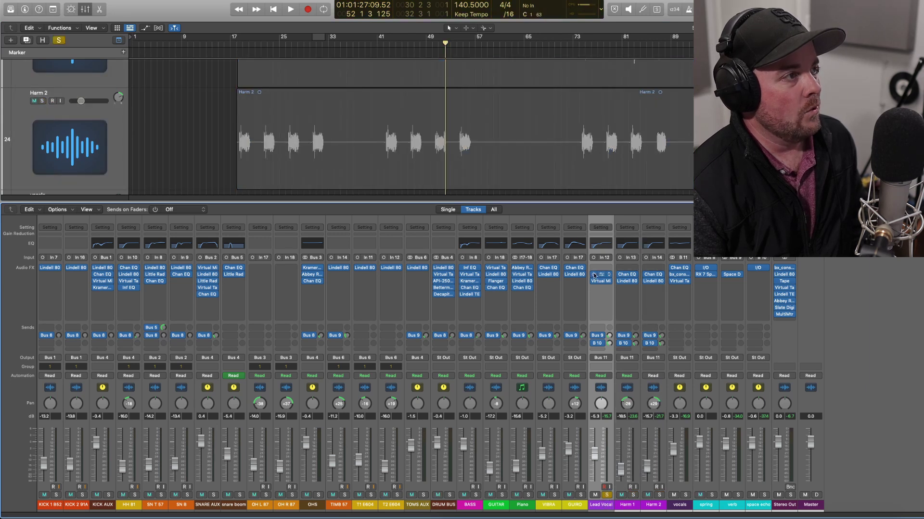
Bypass the plug-ins on the Lead Vocal and vocals channels and audition the dry lead vocal from about bar 38.
scroll(425, 58, "up", 2)
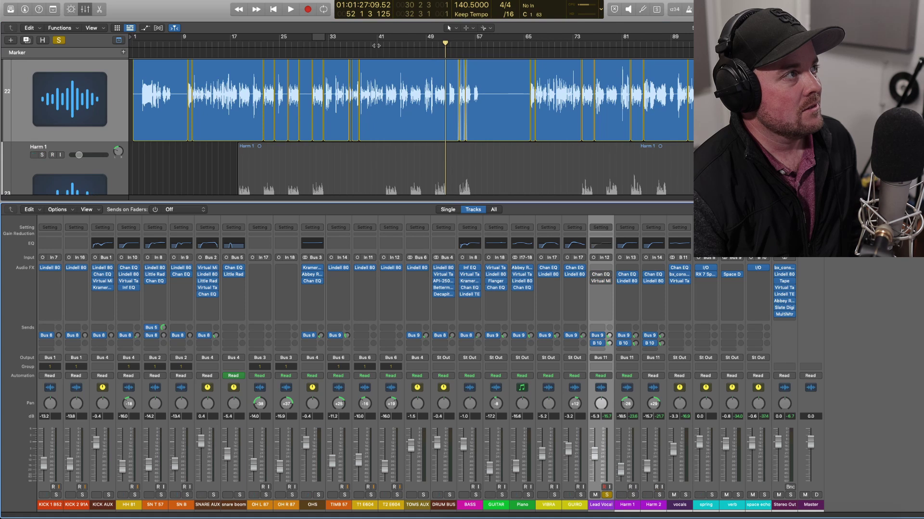
left_click(359, 44)
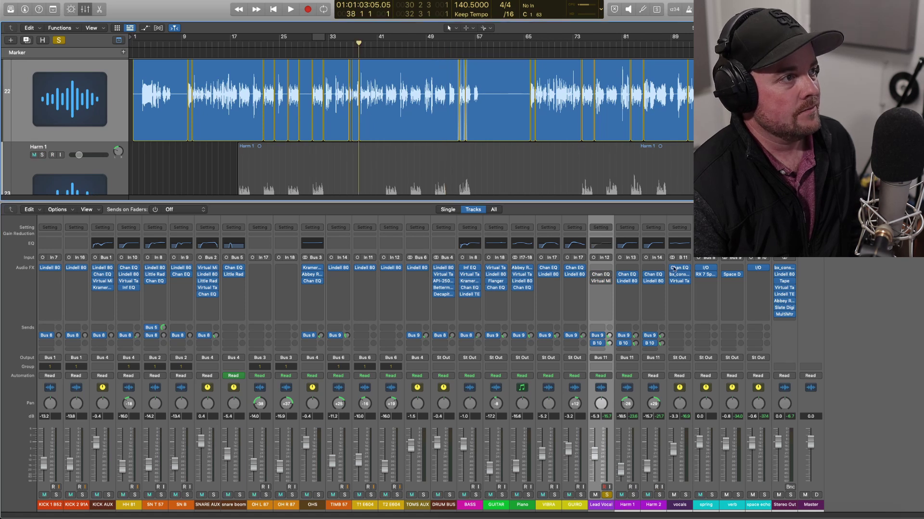
key("space")
left_click(672, 269)
left_click(672, 275)
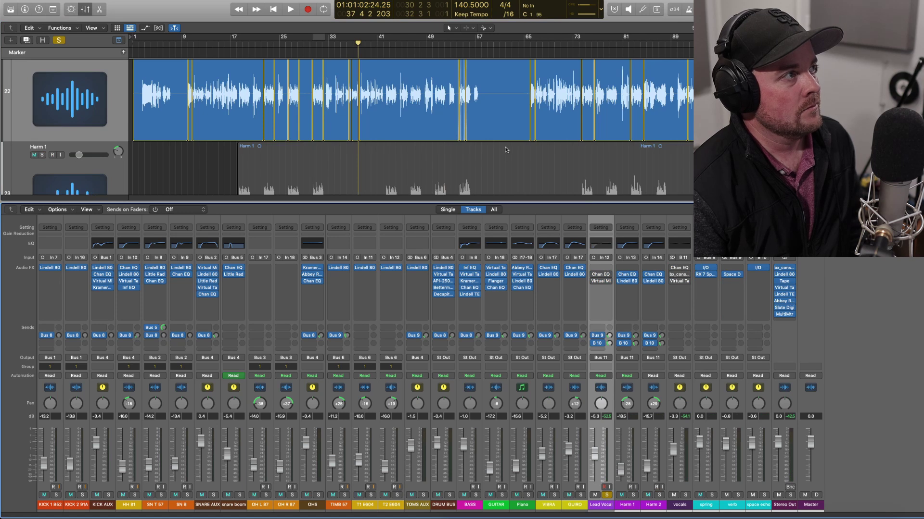
key("space")
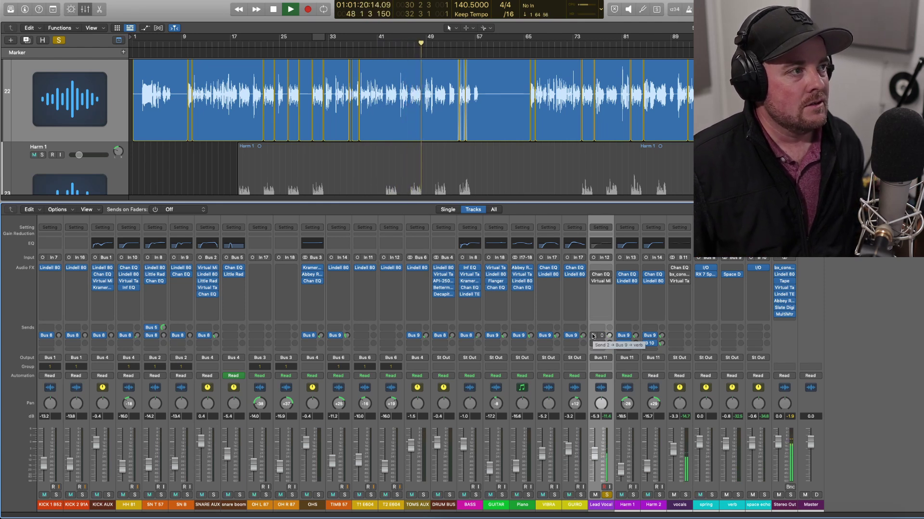
key("space")
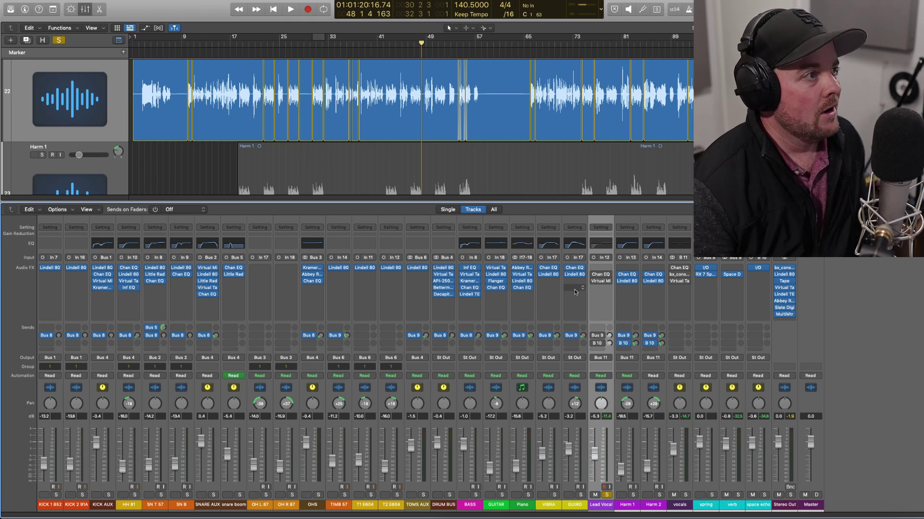
Open the Lead Vocal's Channel EQ and set a cycle range from 48 3 3 to 50 2 1.
left_click(602, 275)
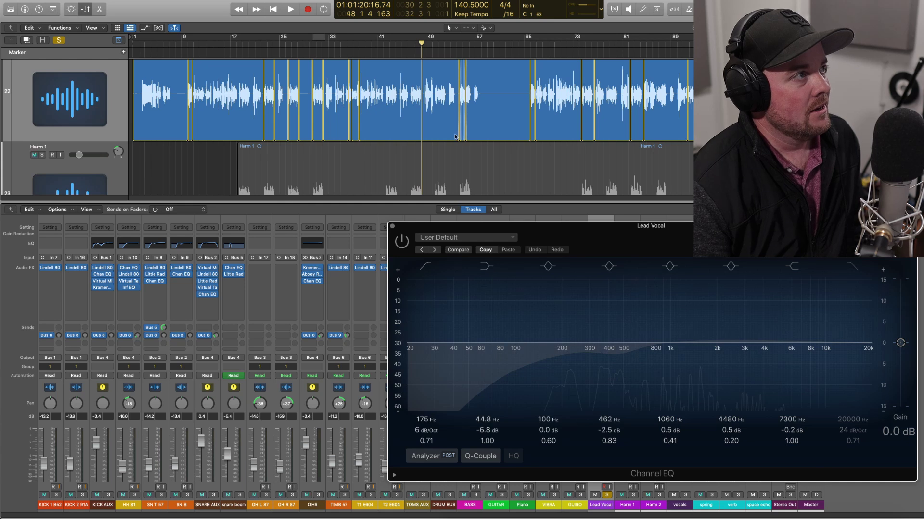
key("space")
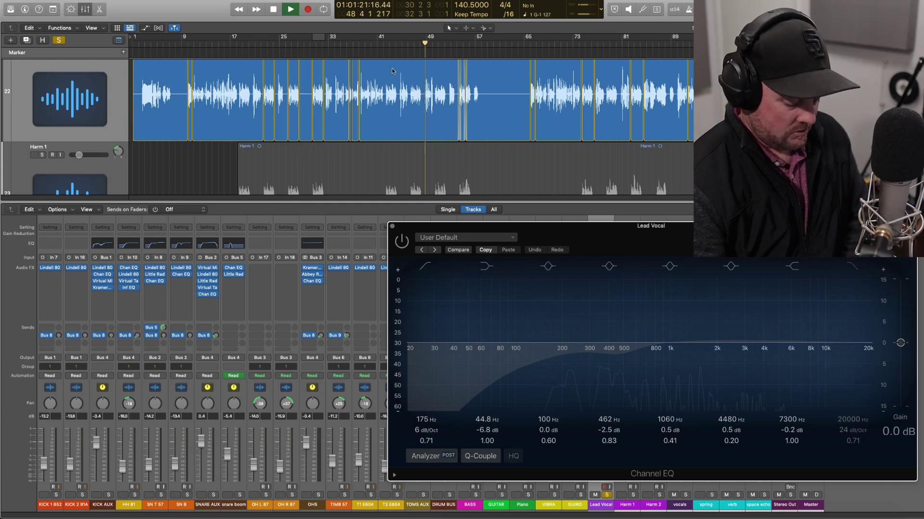
scroll(411, 103, "up", 2)
scroll(411, 103, "up", 3)
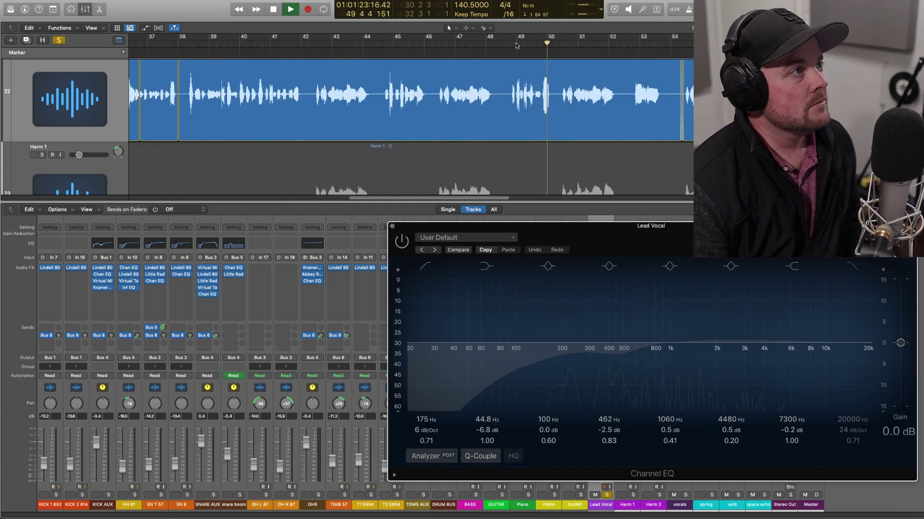
key("space")
mouse_move(507, 40)
left_mouse_down()
mouse_move(551, 38)
mouse_move(505, 39)
left_mouse_up()
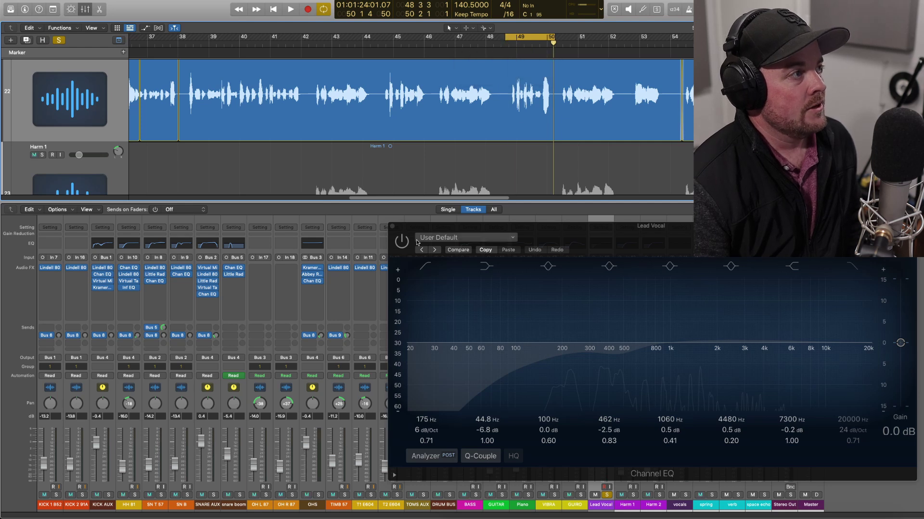
Turn on the Lead Vocal's Channel EQ and audition the cycled phrase through it.
left_click(408, 228)
key("space")
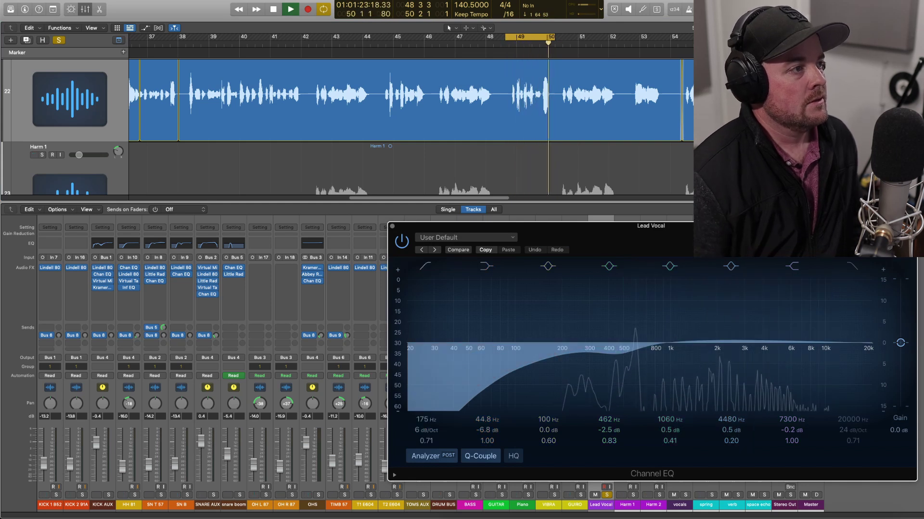
key("space")
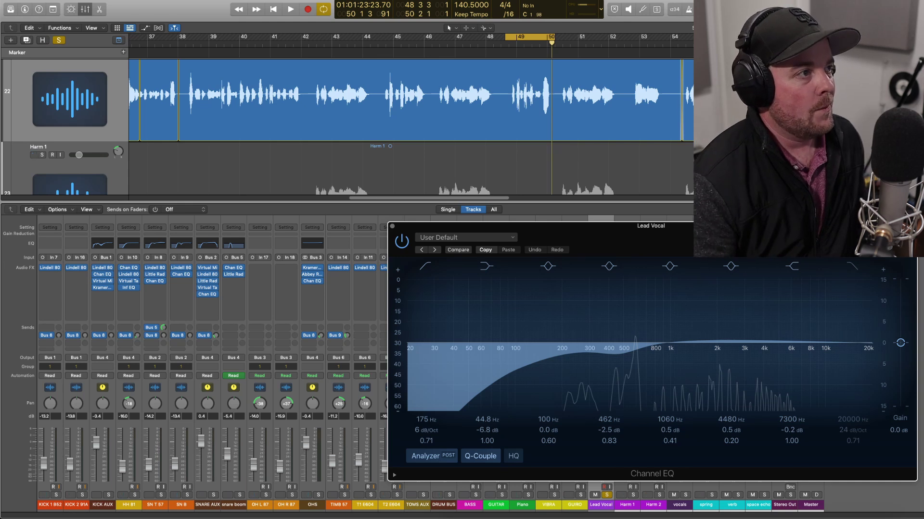
Try boosting the 462 Hz band to +5.6 dB during looped playback, then restore the saved EQ setting.
left_click_drag(700, 237, 358, 213)
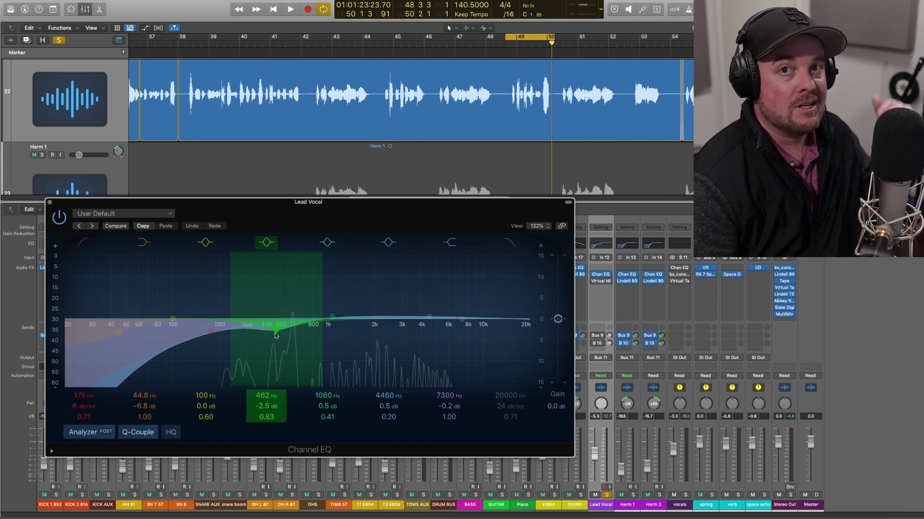
key("space")
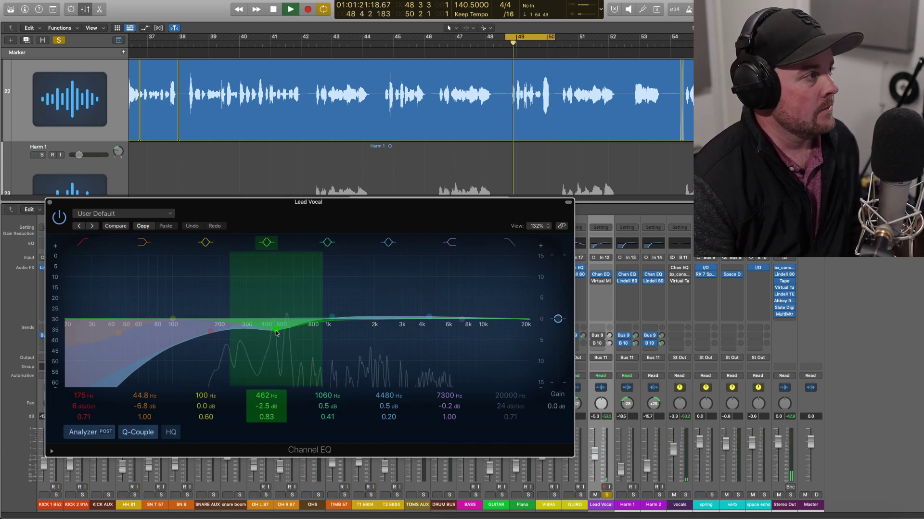
left_click_drag(276, 335, 276, 291)
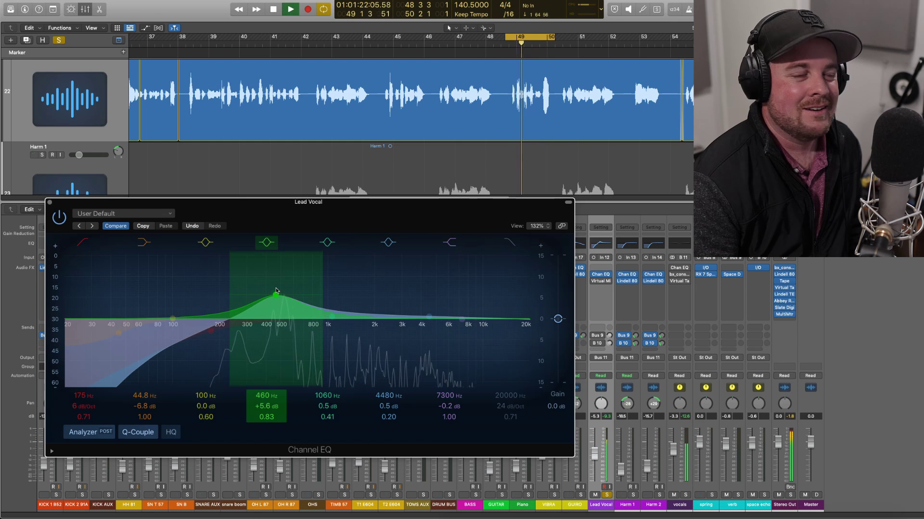
left_click(116, 226)
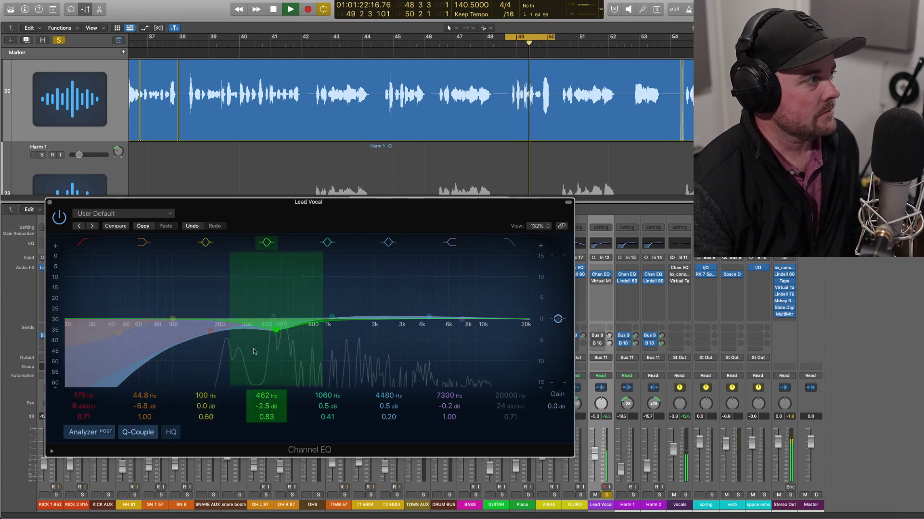
Audition the phrase with the Lead Vocal's Channel EQ bypassed, then re-enable the EQ and close it.
left_click(60, 217)
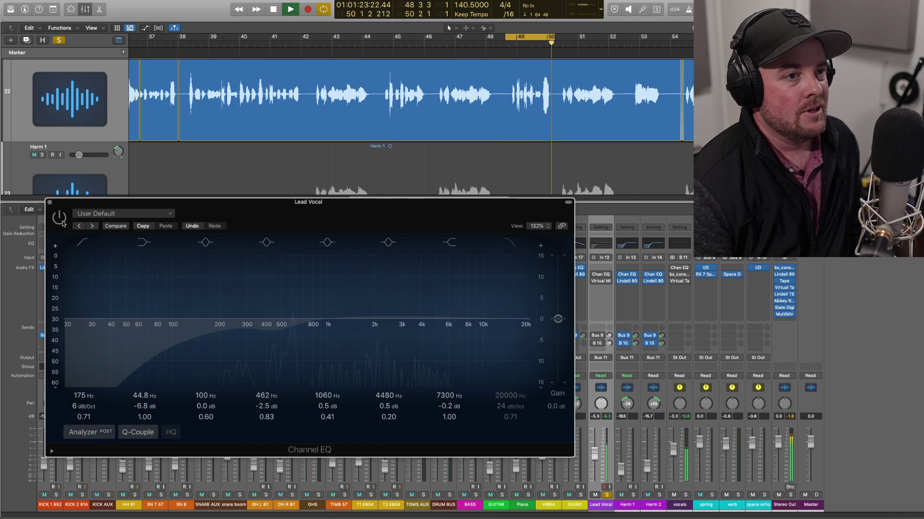
key("space")
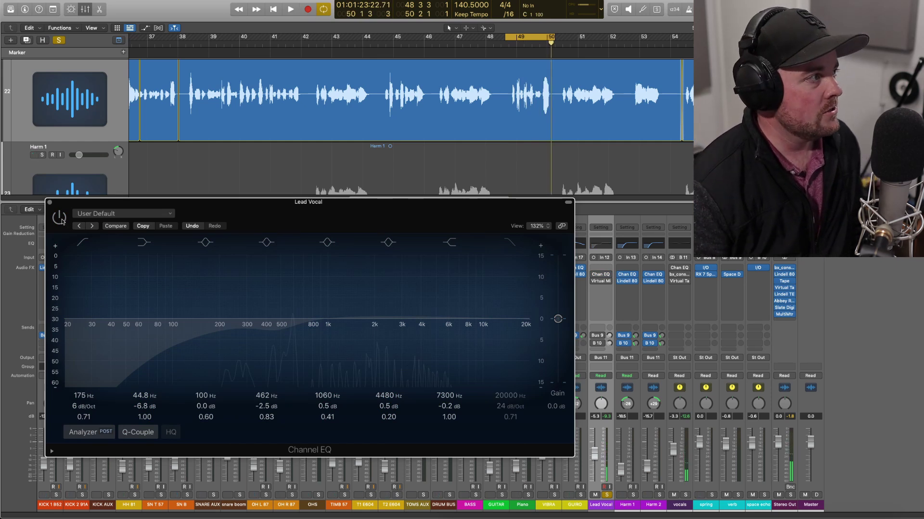
left_click(60, 218)
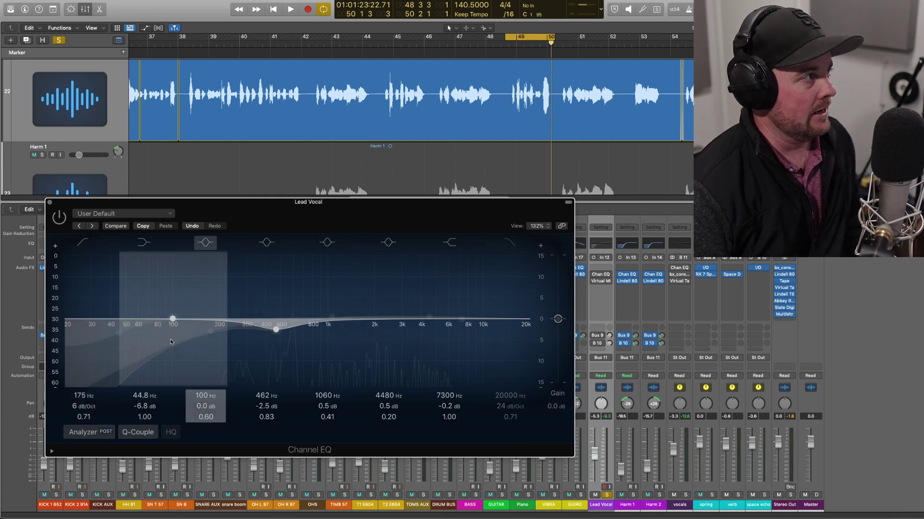
left_click(49, 203)
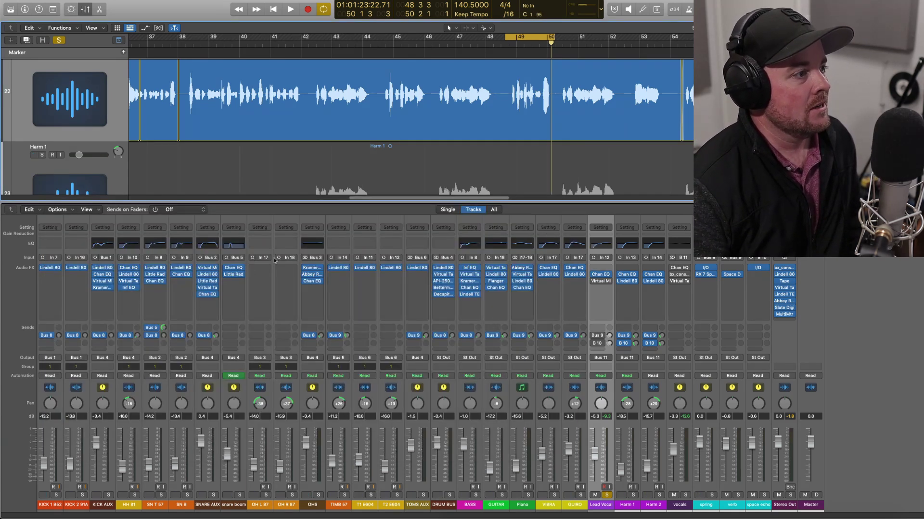
Turn on the Lead Vocal's Virtual Mix Rack, compare the phrase with and without the FG-2A compressor, and close the plug-in.
left_click(600, 281)
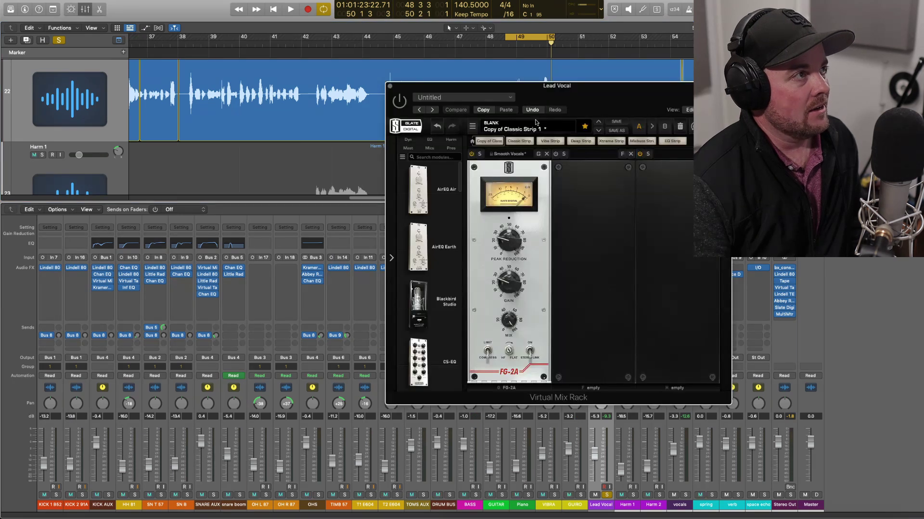
left_click_drag(533, 97, 493, 163)
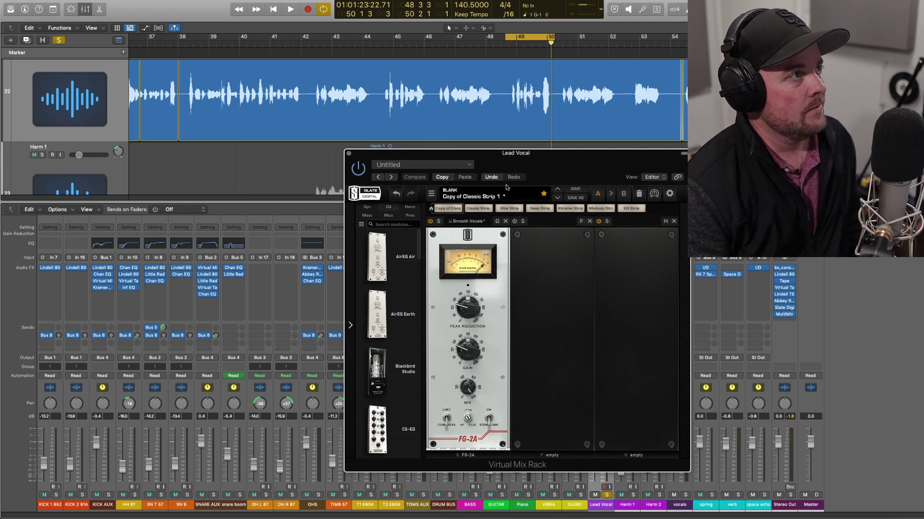
key("space")
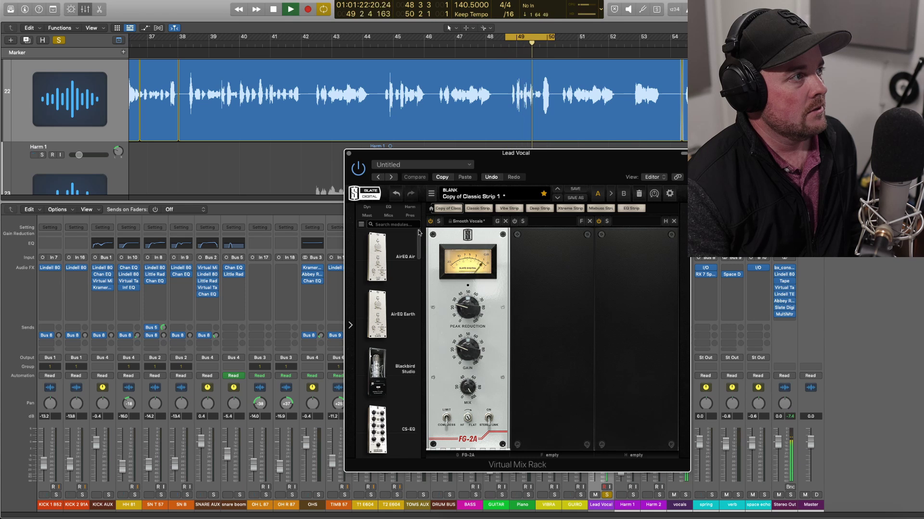
key("space")
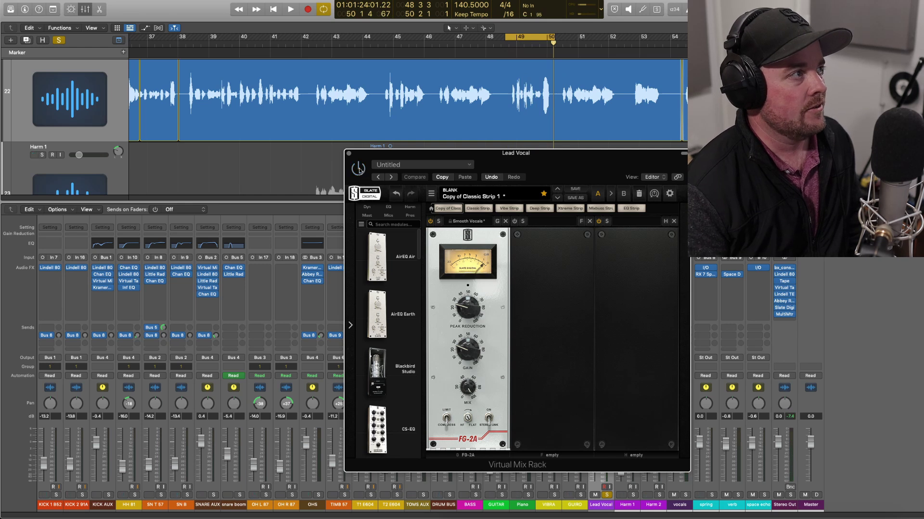
key("space")
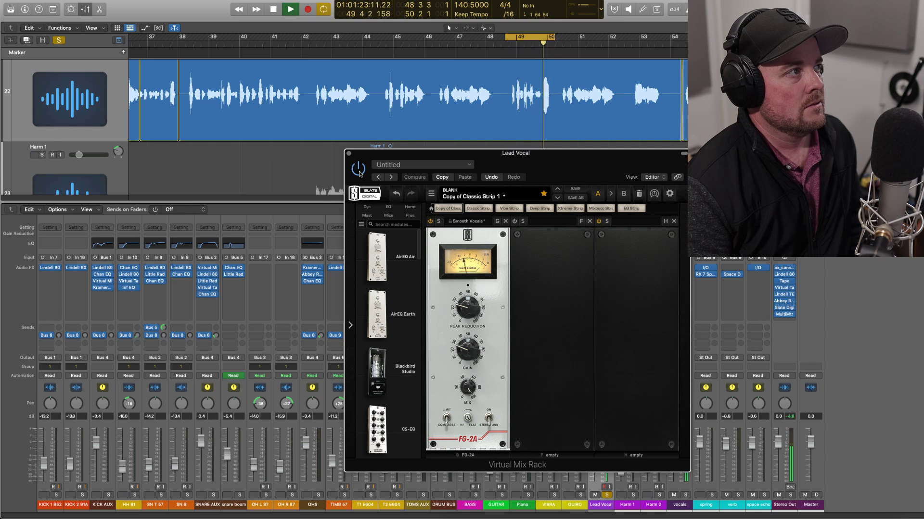
key("space")
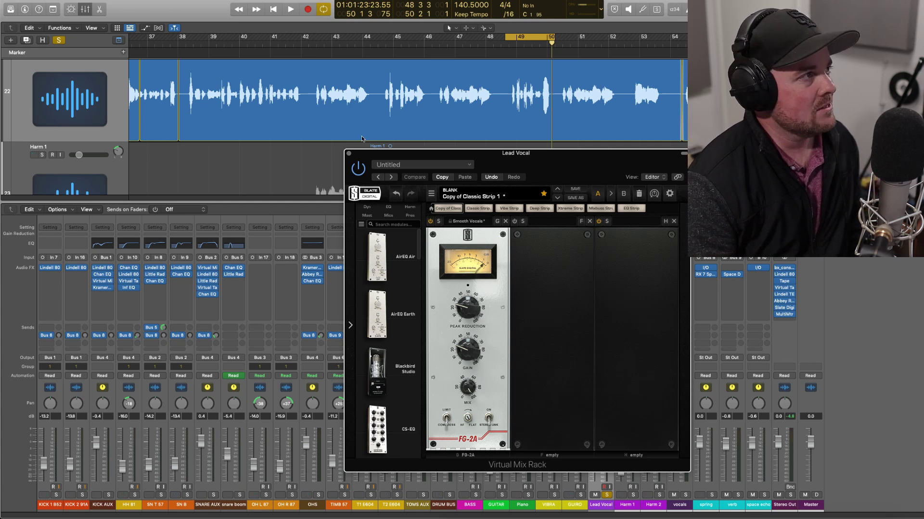
left_click(348, 154)
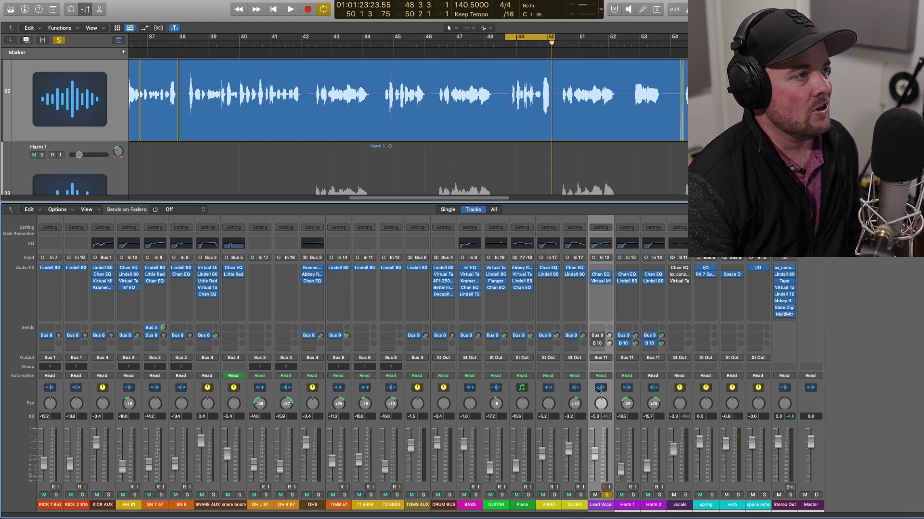
Turn on the Channel EQ on the vocals channel, review its bands and close it.
left_click(680, 271)
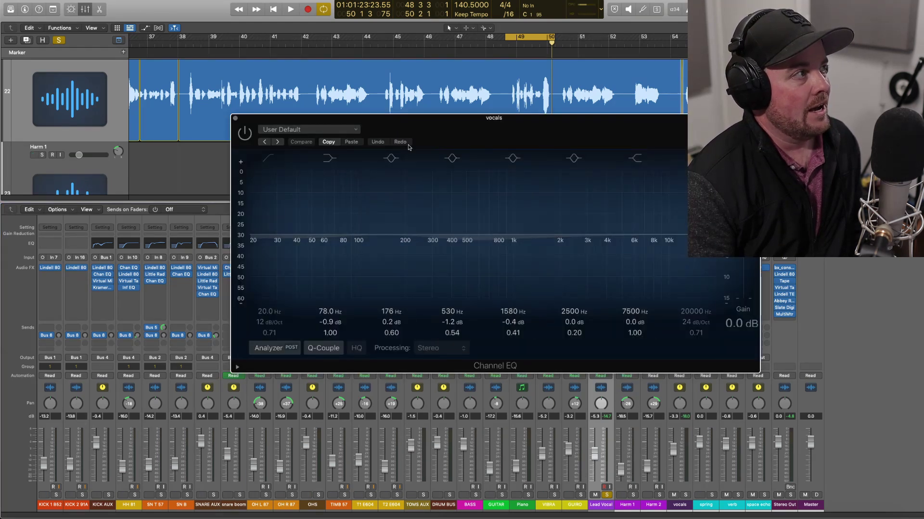
left_click(245, 133)
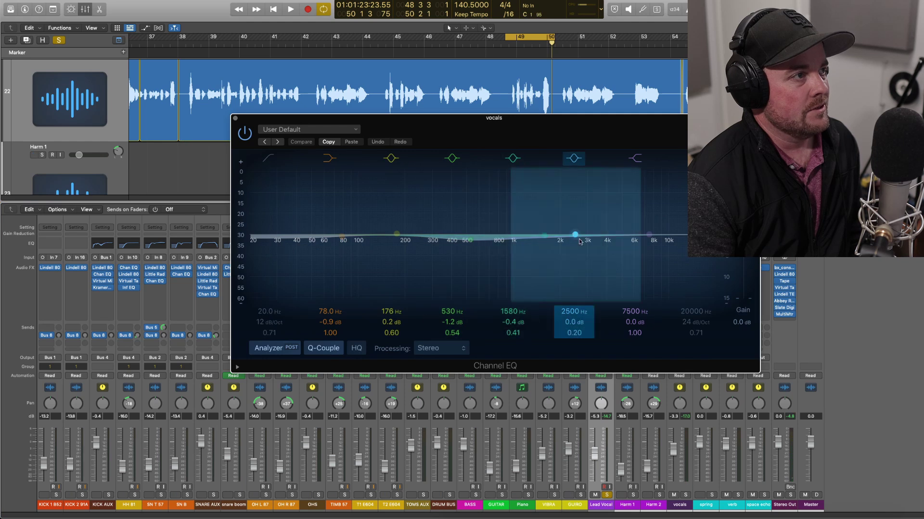
left_click(243, 132)
left_click(244, 132)
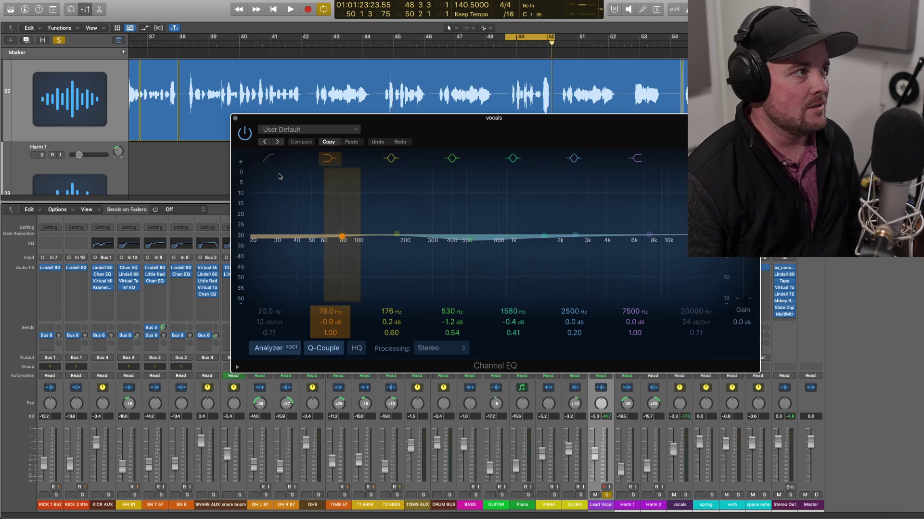
left_click(235, 118)
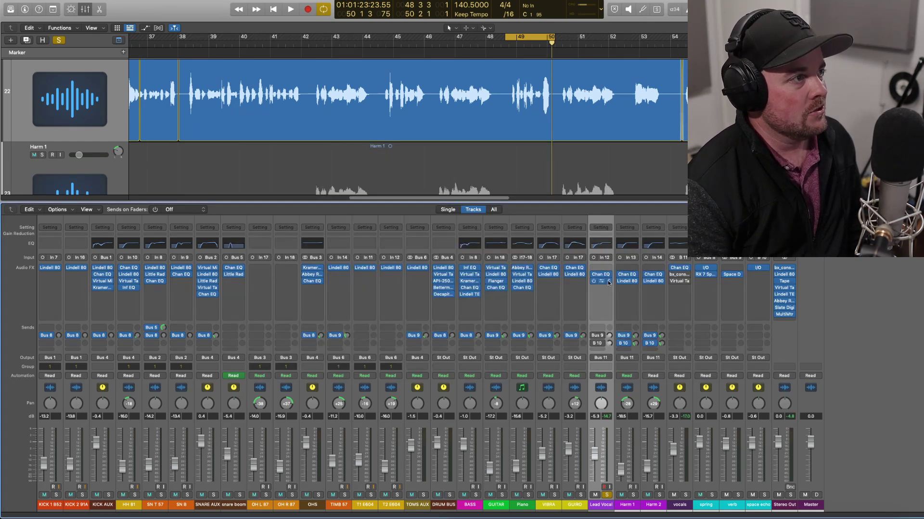
Open bx_console N on the vocals channel, review its low, mid and high EQ bands, and close it.
left_click(680, 275)
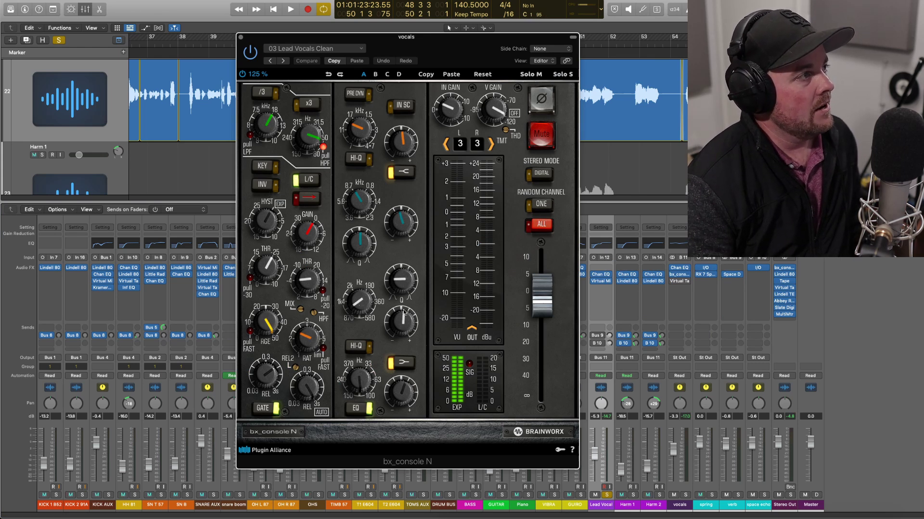
mouse_move(406, 392)
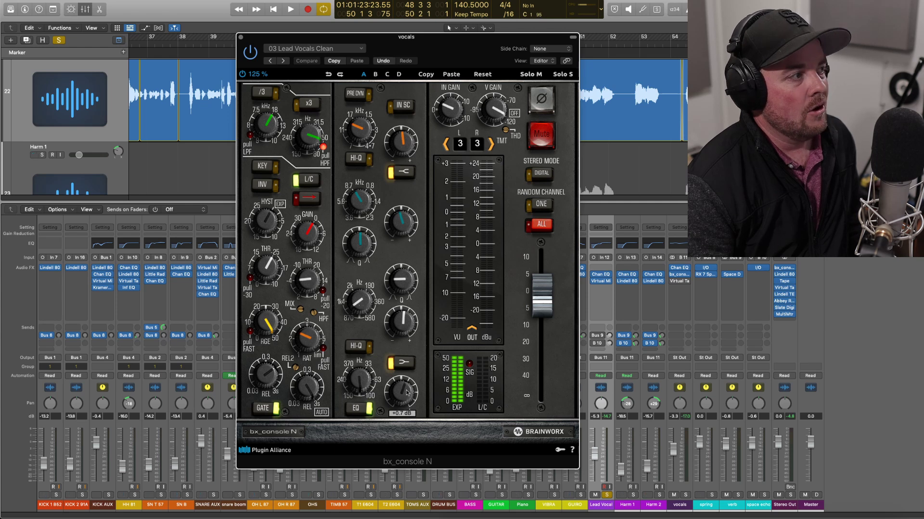
mouse_move(362, 386)
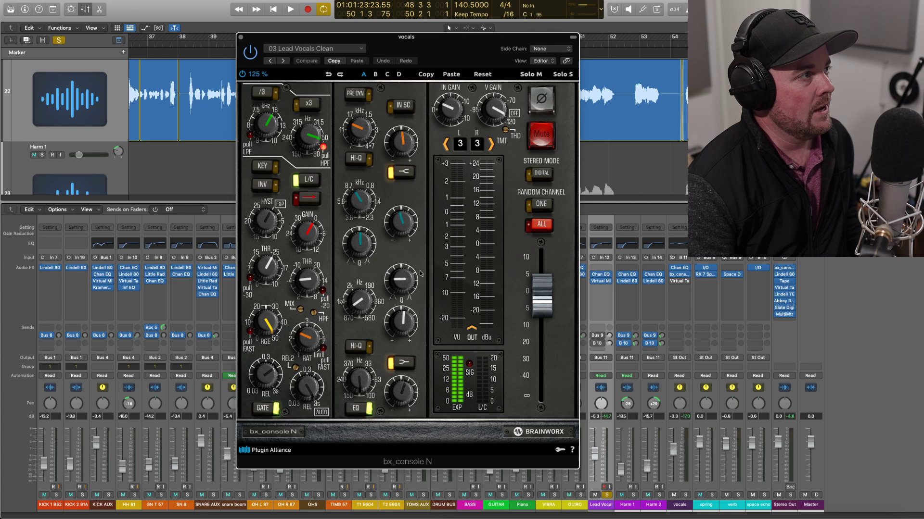
mouse_move(403, 222)
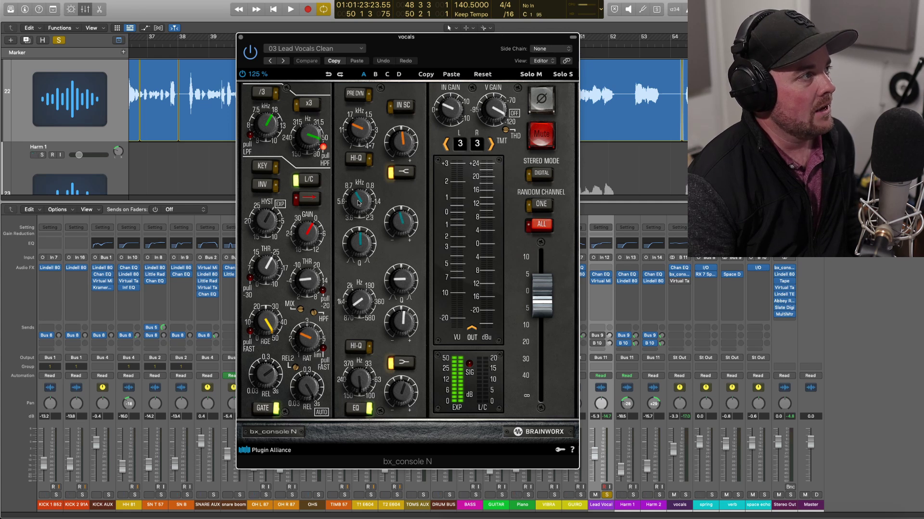
mouse_move(398, 139)
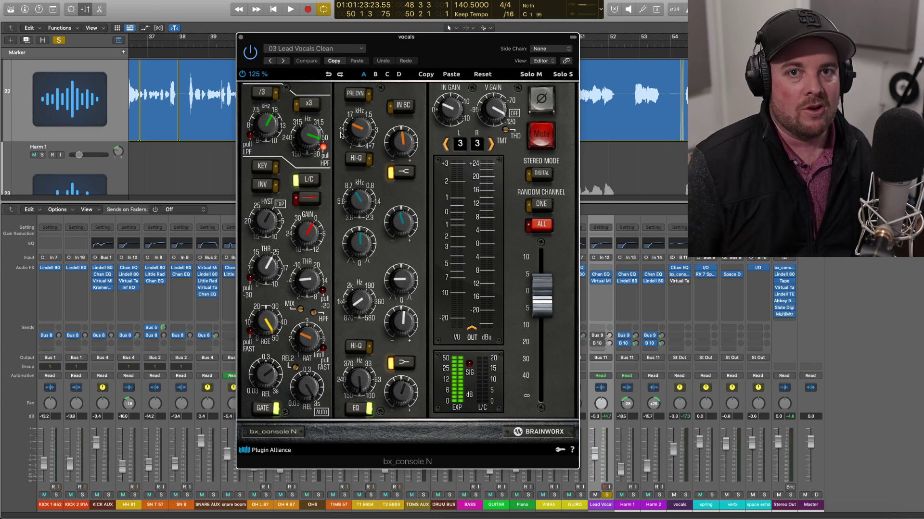
left_click(241, 38)
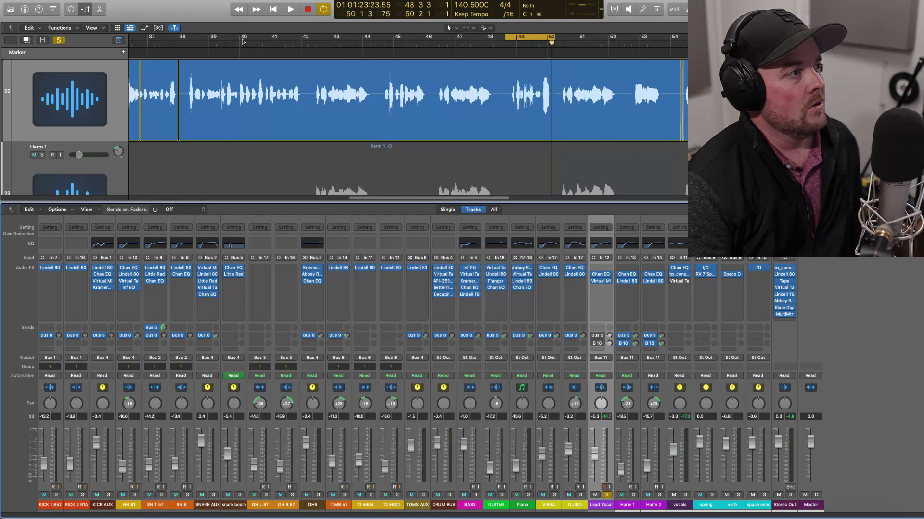
Show the calibration settings of Virtual Tape Machines on the vocals channel and audition the phrase with the tape plug-in and bx_console N bypassed.
left_click(682, 281)
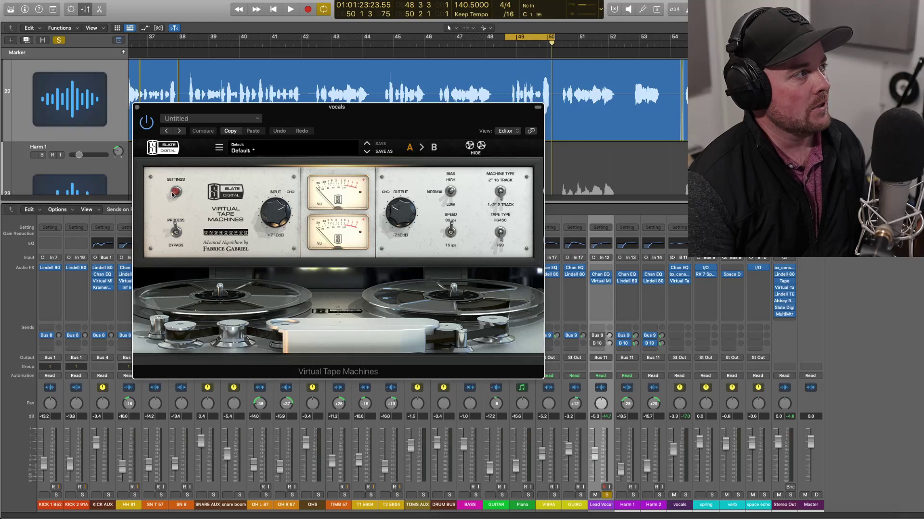
left_click(175, 192)
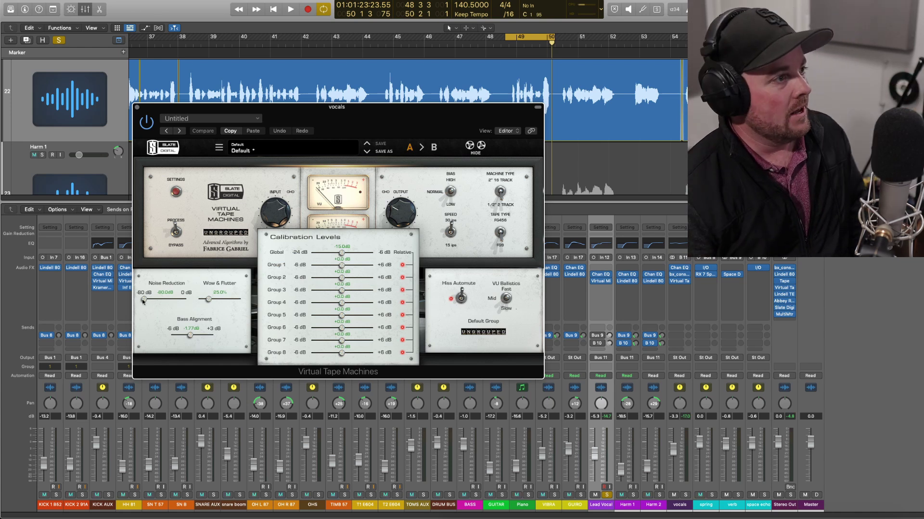
left_click(672, 278)
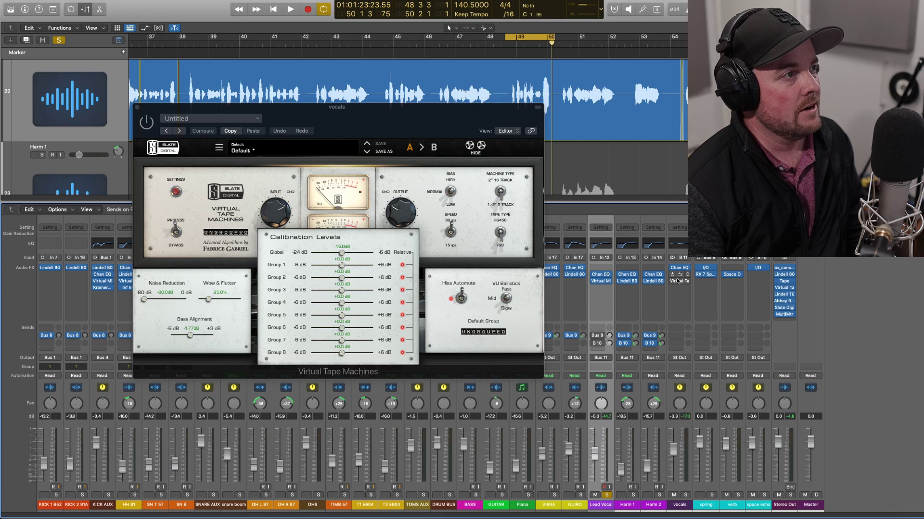
key("space")
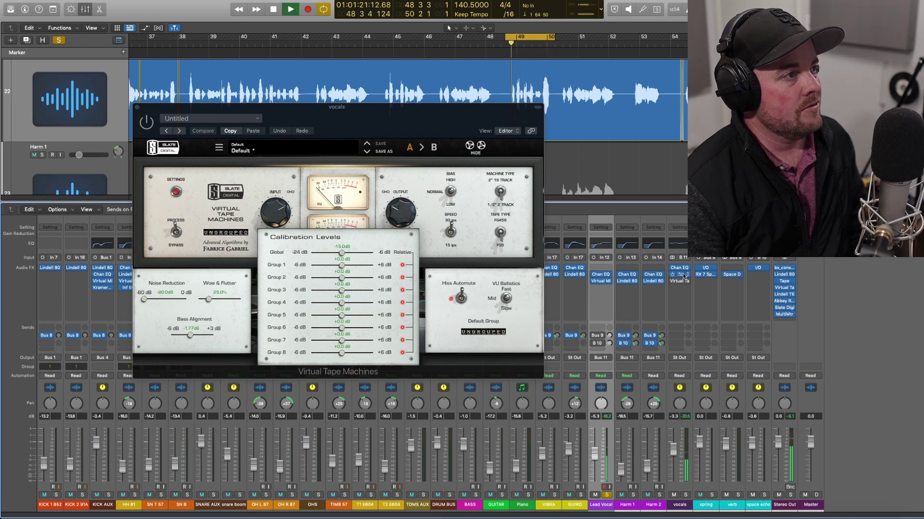
Bring up bx_console N alongside Virtual Tape Machines, compare the looped phrase with each processor, and close both plug-ins.
left_click(680, 275)
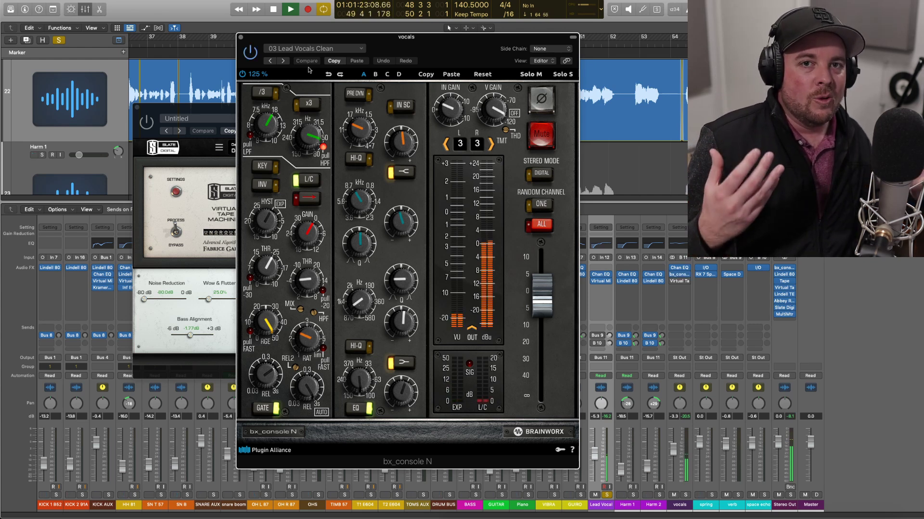
key("space")
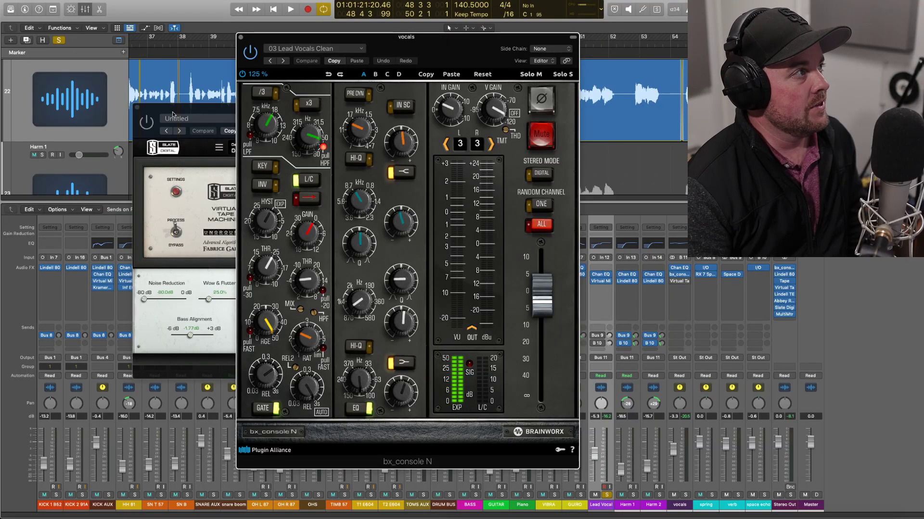
left_click(172, 114)
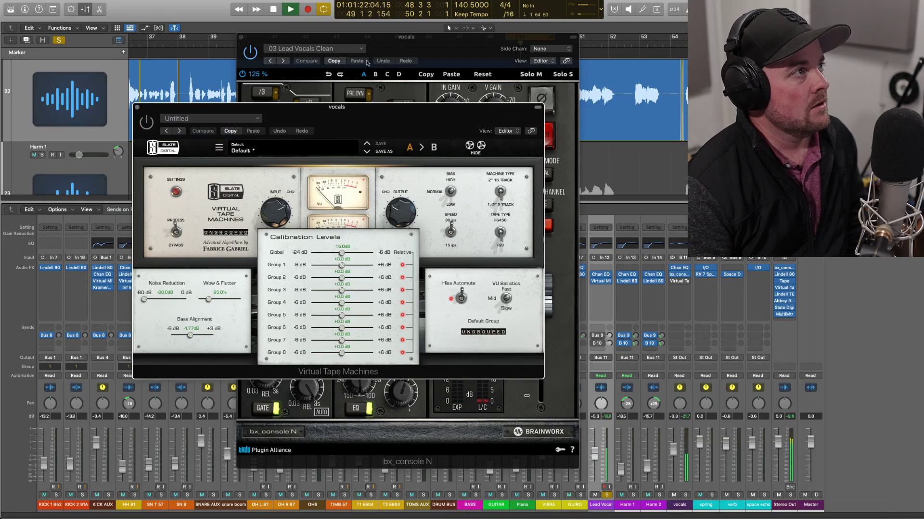
left_click_drag(406, 52, 406, 63)
left_click(178, 131)
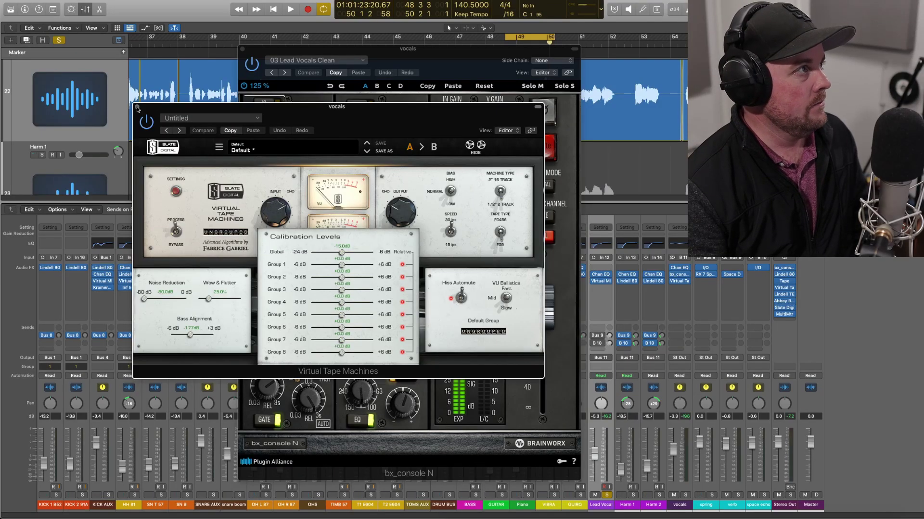
left_click(242, 49)
left_click(137, 107)
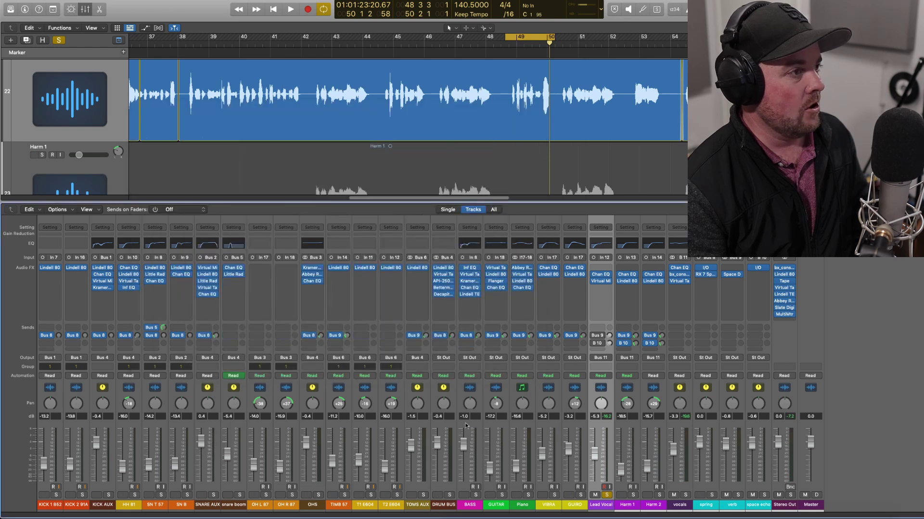
Solo the Harm 1, Harm 2 and vocals channels and move the cycle range to start at bar 50 to audition the harmonies.
left_click(626, 505)
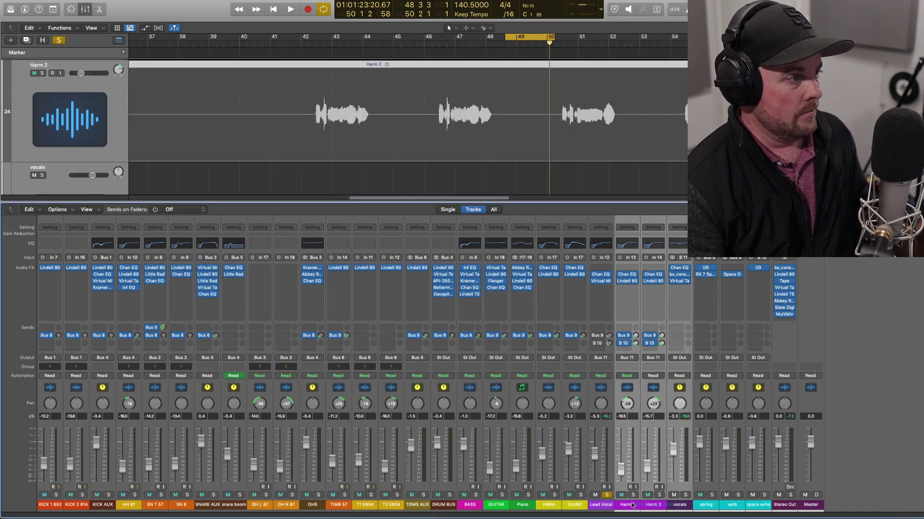
left_click(633, 495)
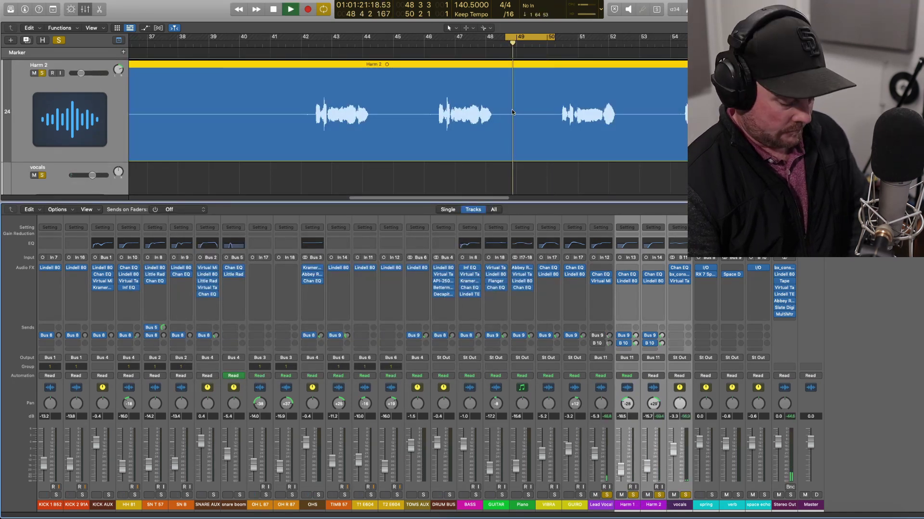
key("super+Left")
key("super+Left")
key("super+Left")
key("super+Left")
key("space")
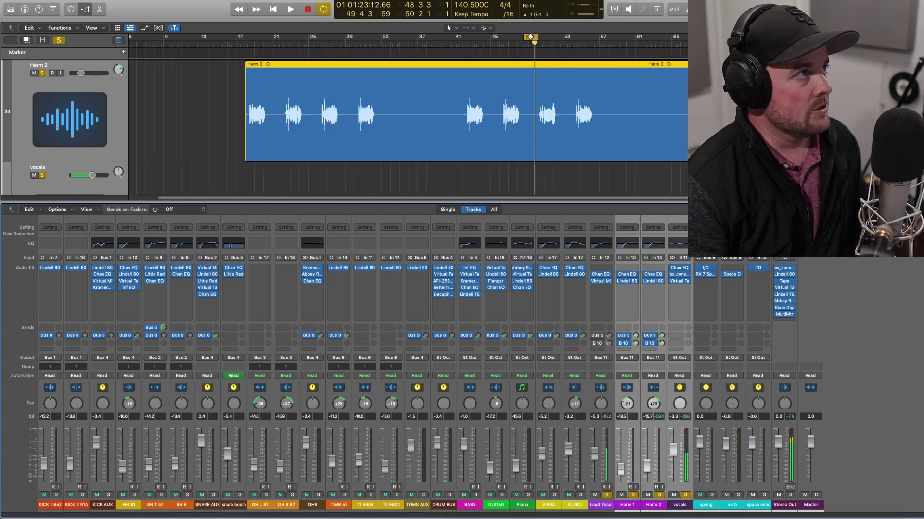
left_click_drag(534, 36, 558, 38)
key("space")
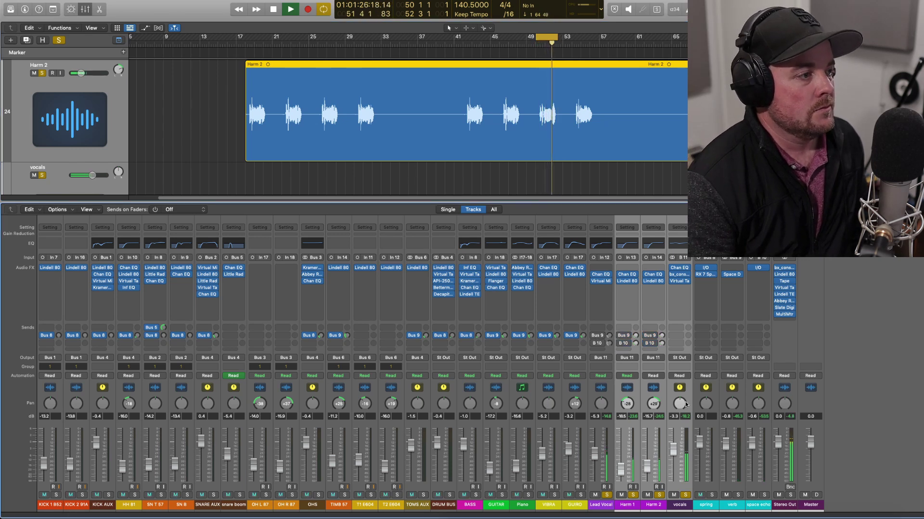
key("space")
Review the Channel EQ and Lindell 80 Channel settings on Harm 1 side by side and close both plug-ins.
left_click(627, 275)
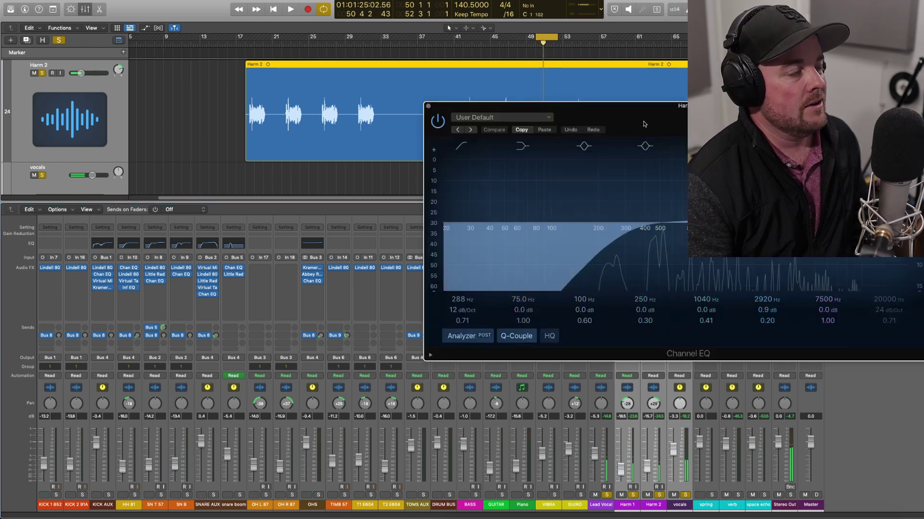
left_click_drag(644, 124, 289, 49)
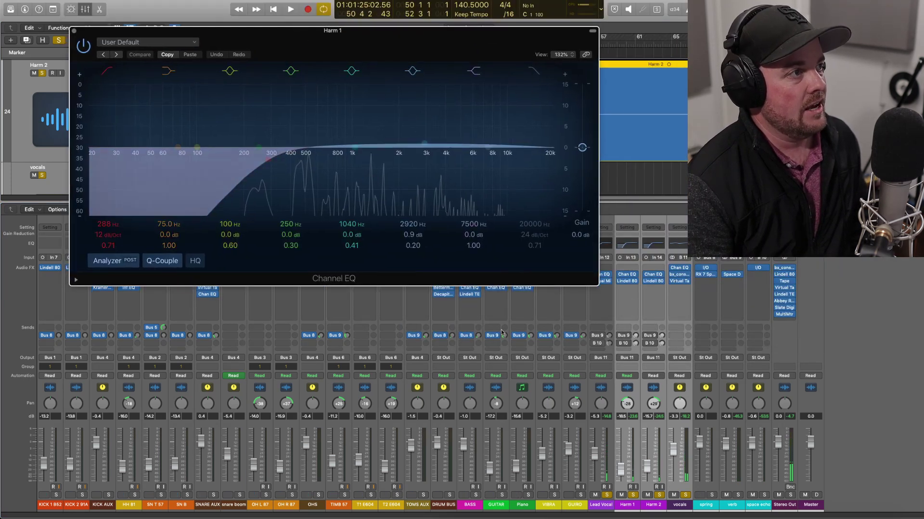
left_click(628, 281)
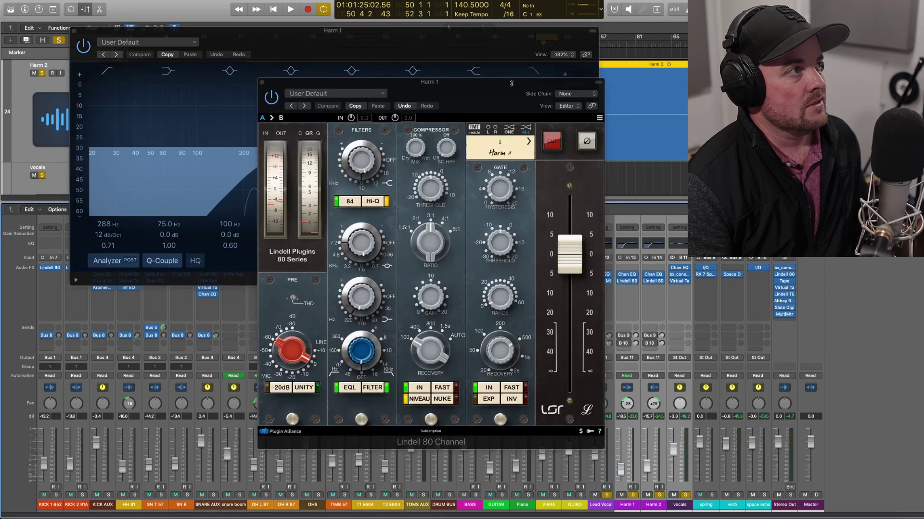
left_click_drag(511, 84, 516, 174)
left_click(291, 147)
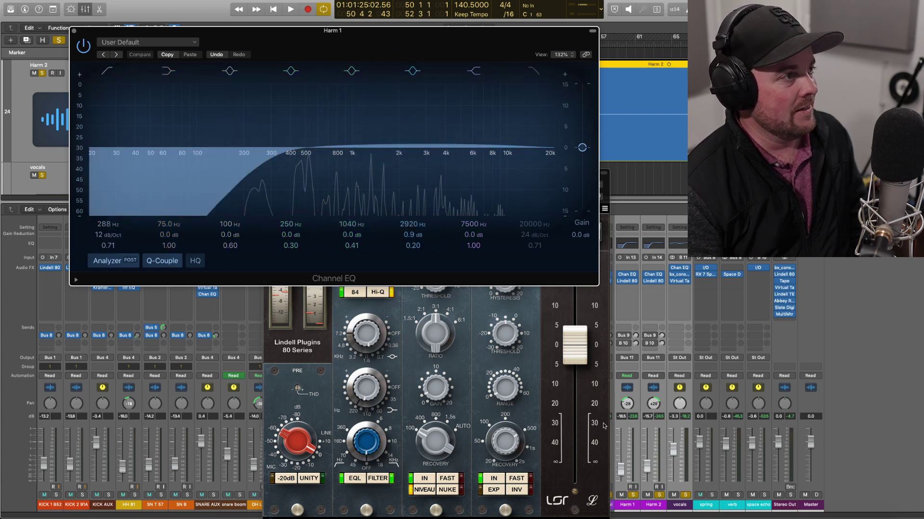
left_click(559, 328)
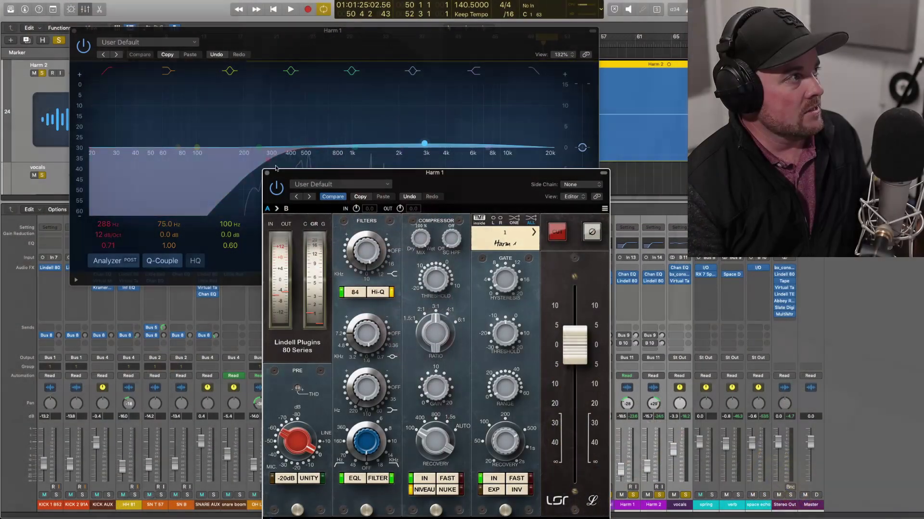
left_click(267, 173)
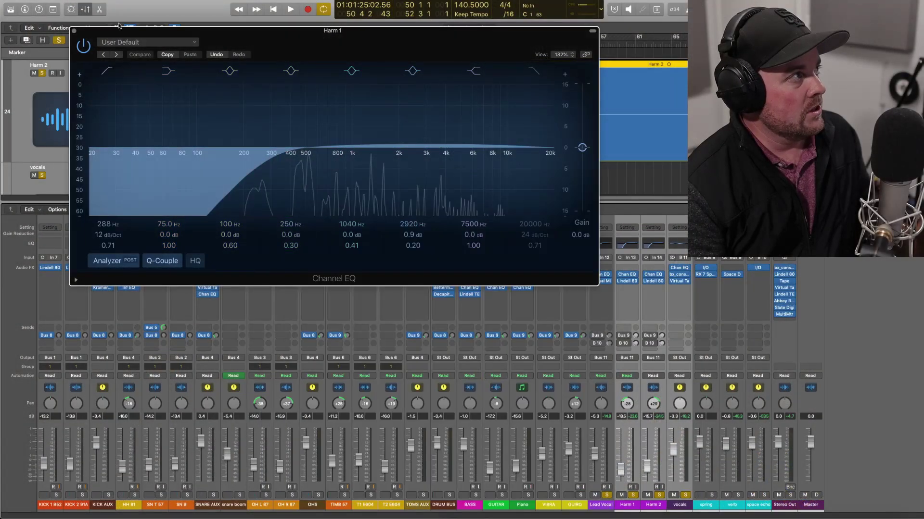
left_click(75, 31)
Compare the phrase with the Channel EQ and Lindell 80 on Harm 1 and Harm 2 bypassed and re-enabled.
key("space")
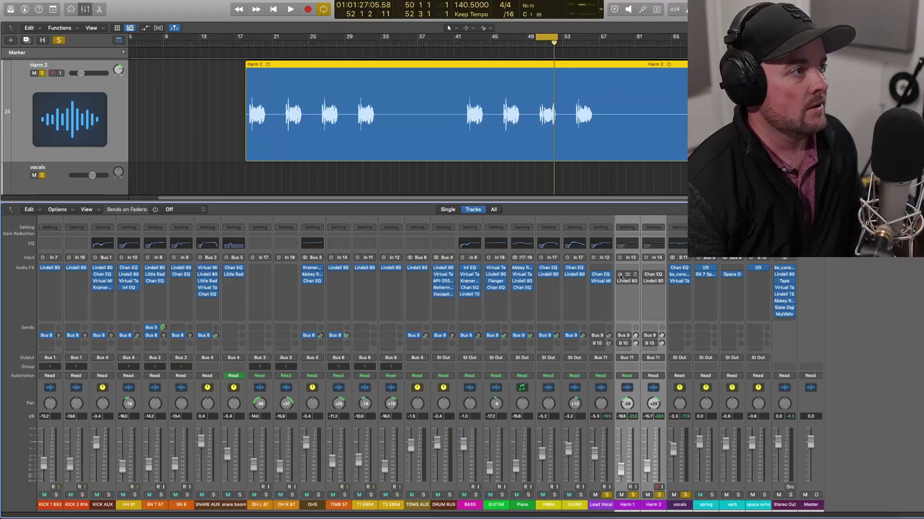
key("space")
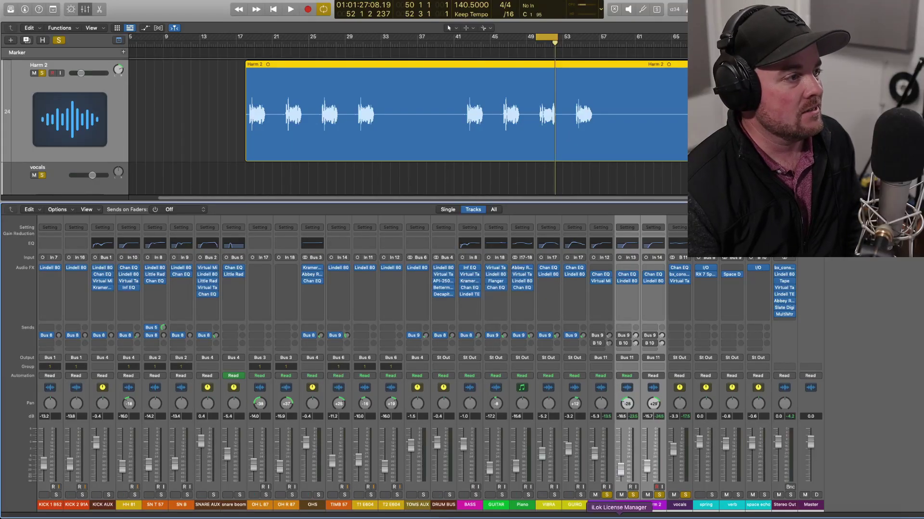
Turn on the Bus 9 sends of Lead Vocal, Harm 1 and Harm 2, audition them, and review the verb channel's Space Designer.
left_click(601, 326, "shift")
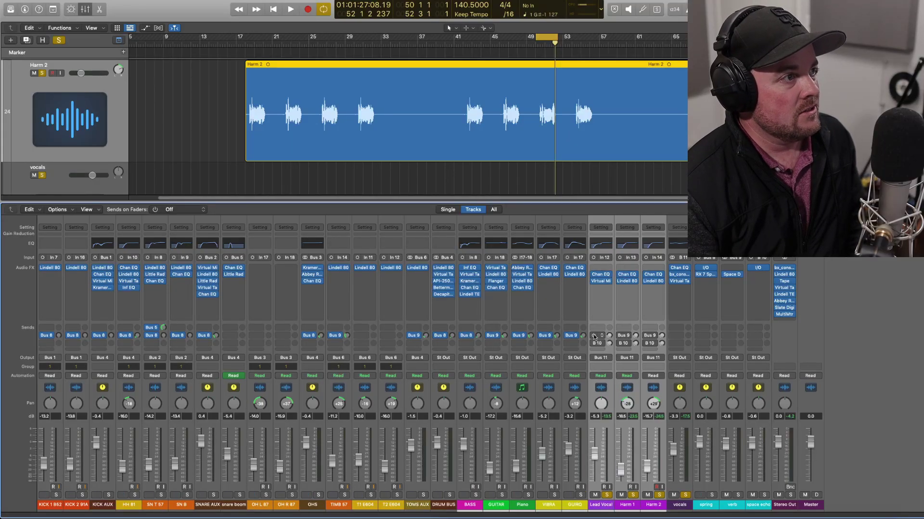
key("space")
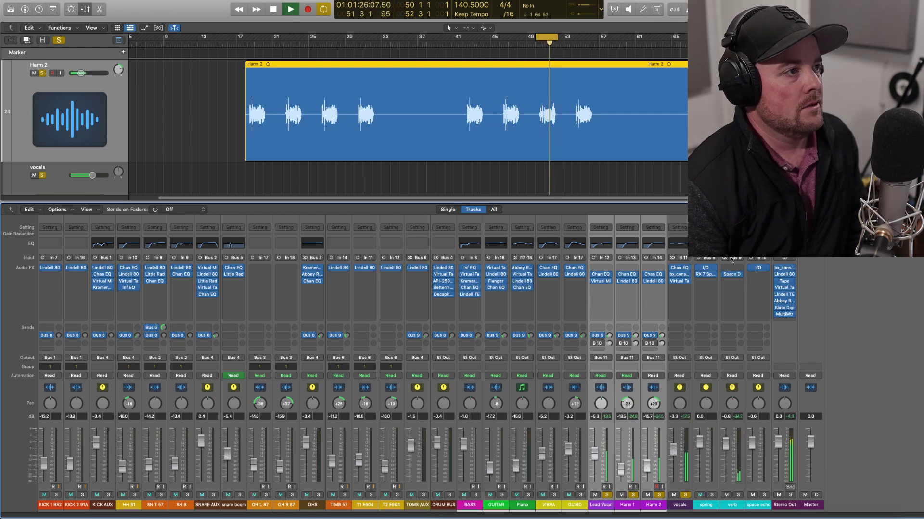
left_click(732, 275)
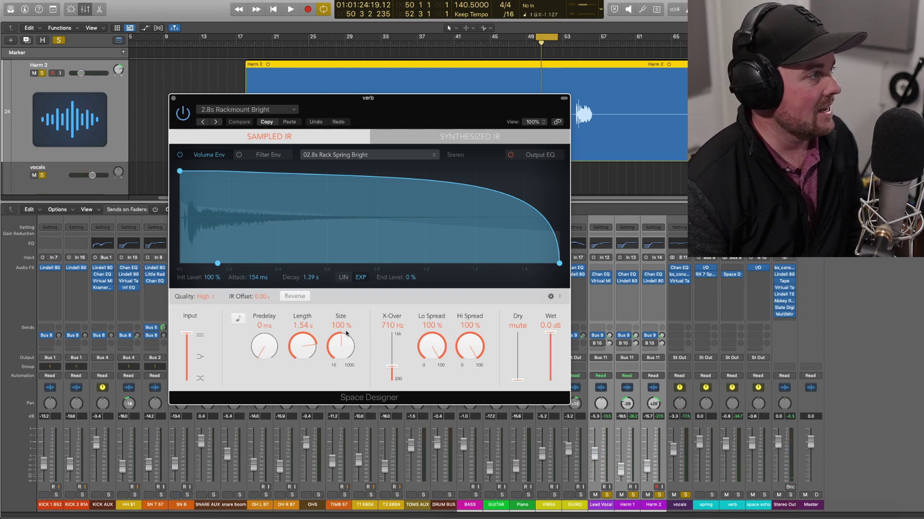
left_click(173, 98)
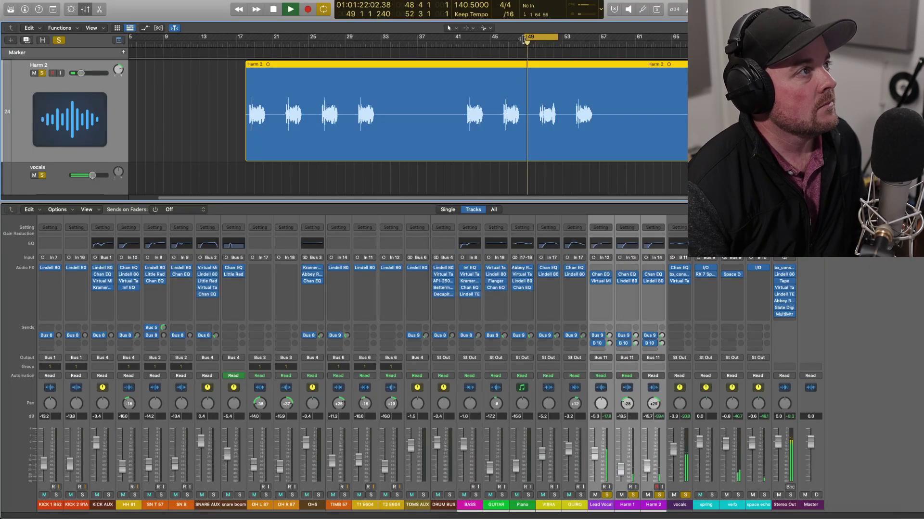
Audition all vocals from 48 3 1 and shorten the cycle to start at 50 2 1 with the vocals channel's plug-ins bypassed.
left_click_drag(523, 38, 523, 38)
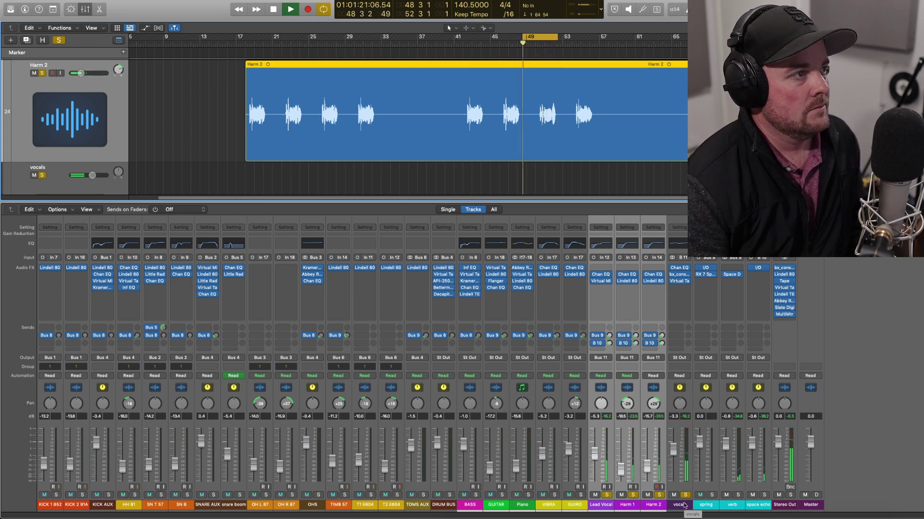
left_click_drag(685, 506, 603, 505)
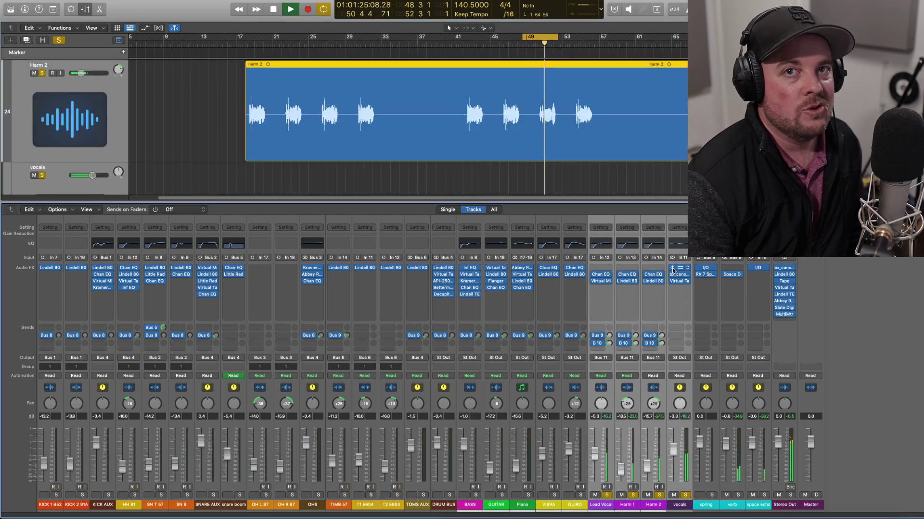
left_click(687, 279)
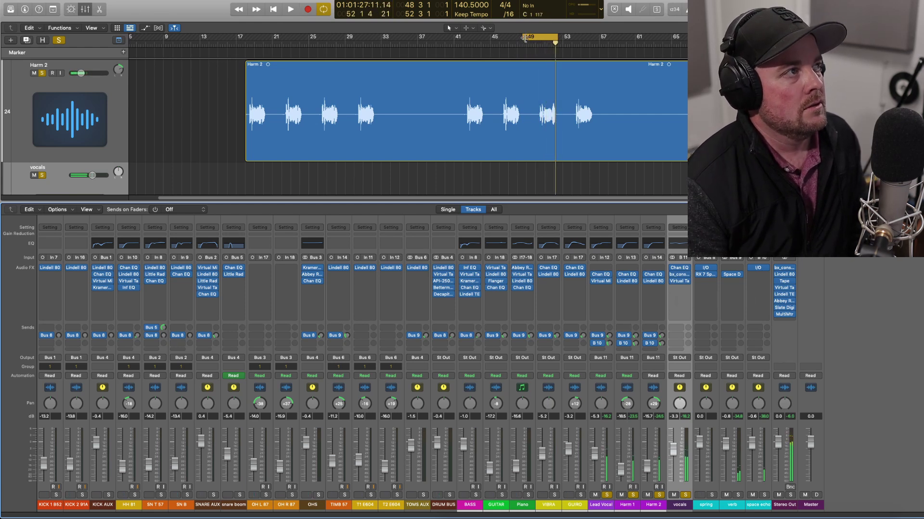
left_click_drag(525, 38, 538, 46)
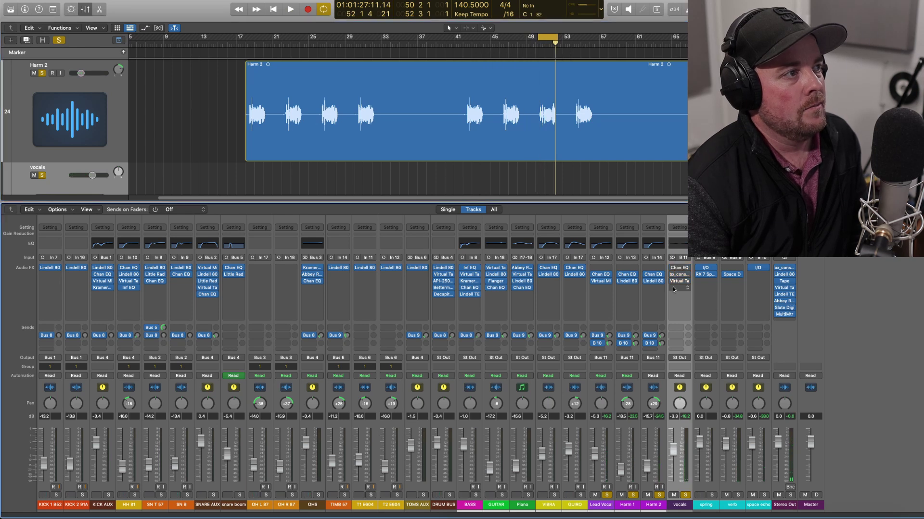
Audition the cycled phrase with the vocals channel's plug-ins bypassed and re-enabled, then stop playback.
key("space")
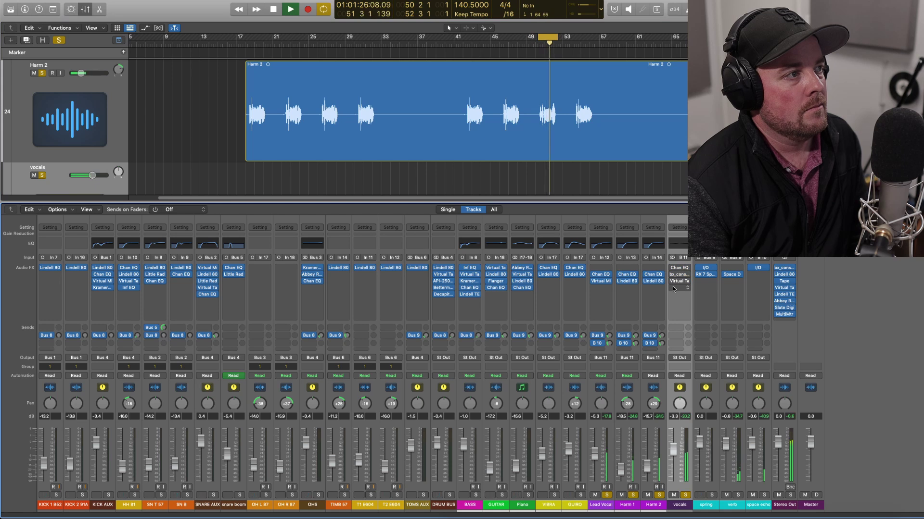
key("space")
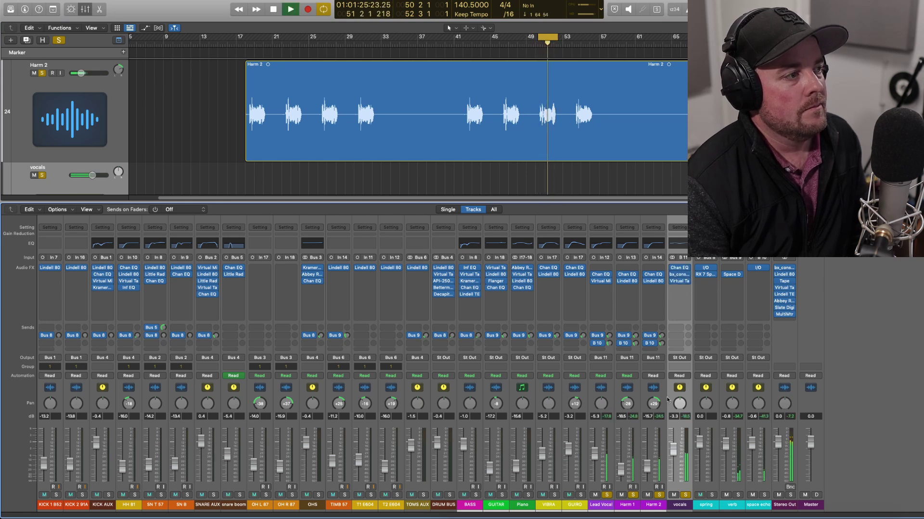
key("space")
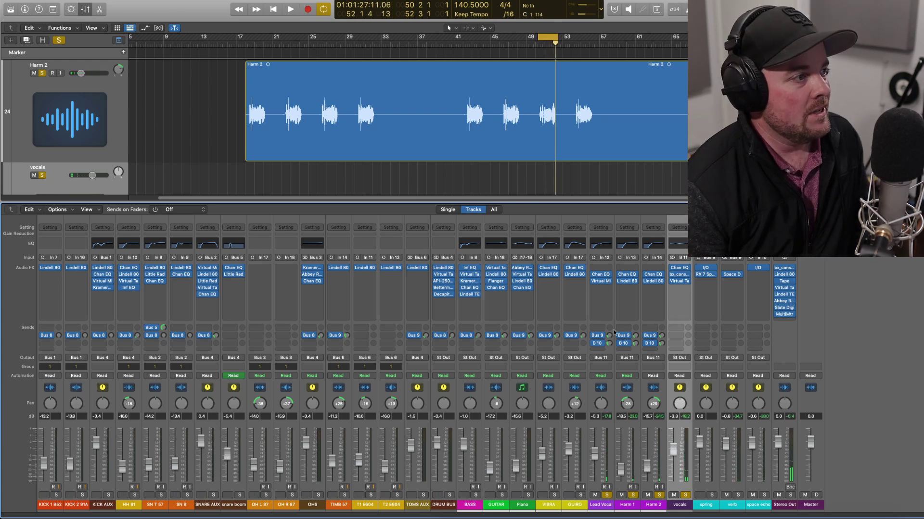
With the Bus 9 and Bus 10 sends of Lead Vocal, Harm 1 and Harm 2 off, compare the vocals channel's plug-ins bypassed and enabled.
left_click(621, 508)
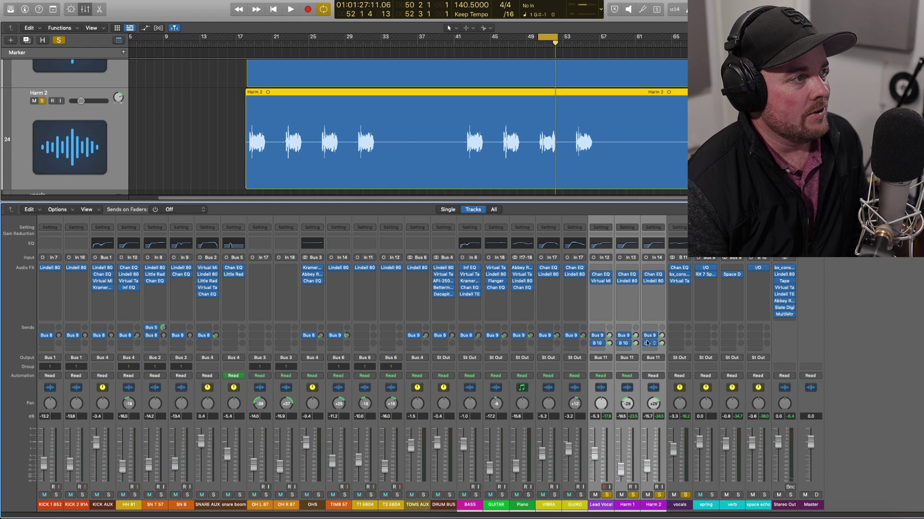
key("space")
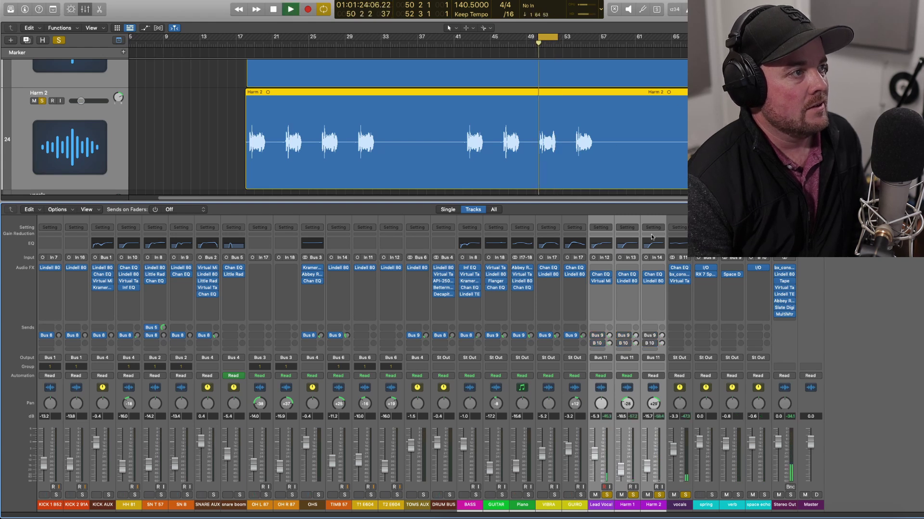
left_click(680, 506)
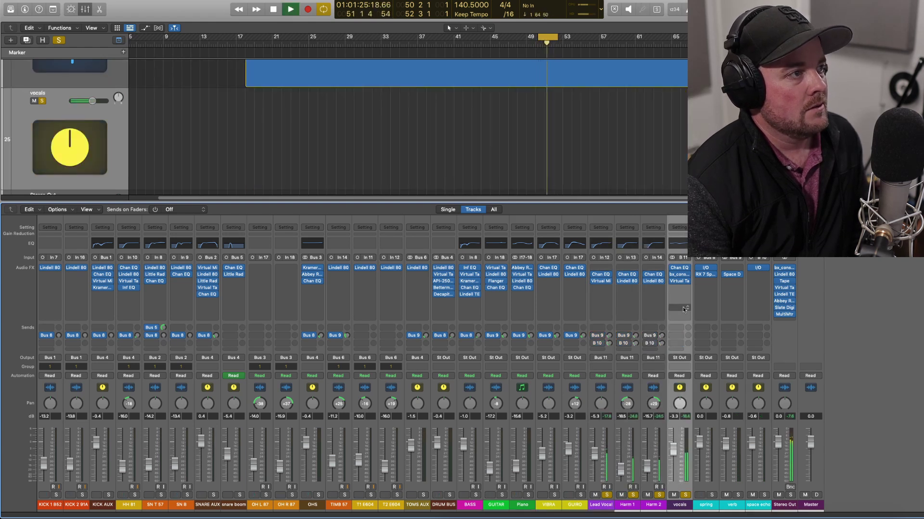
left_click(672, 268)
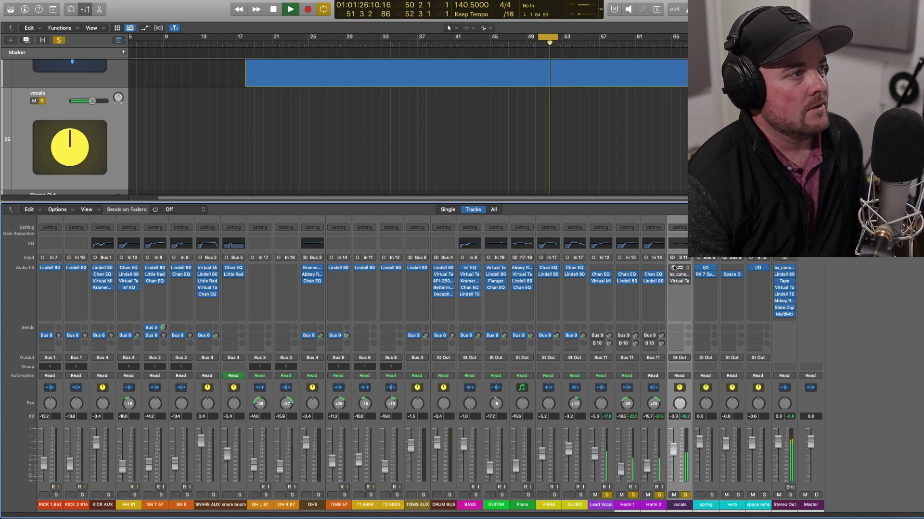
left_click(673, 268)
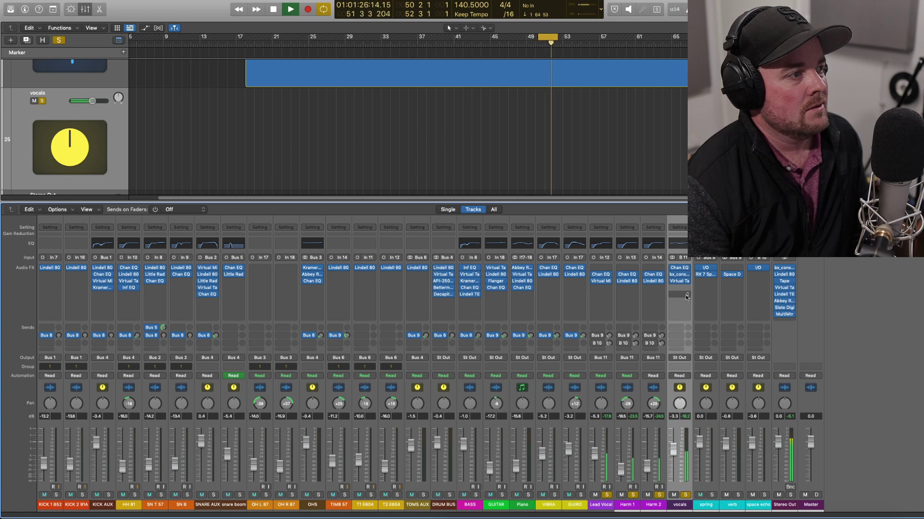
key("space")
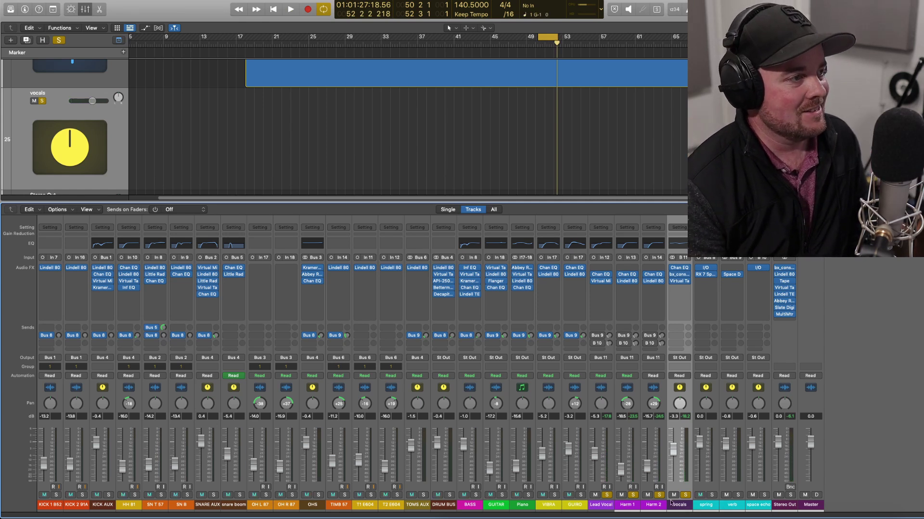
Review the Virtual Tape Machines settings on the vocals channel, including Bass Alignment, and close the plug-in.
left_click(680, 282)
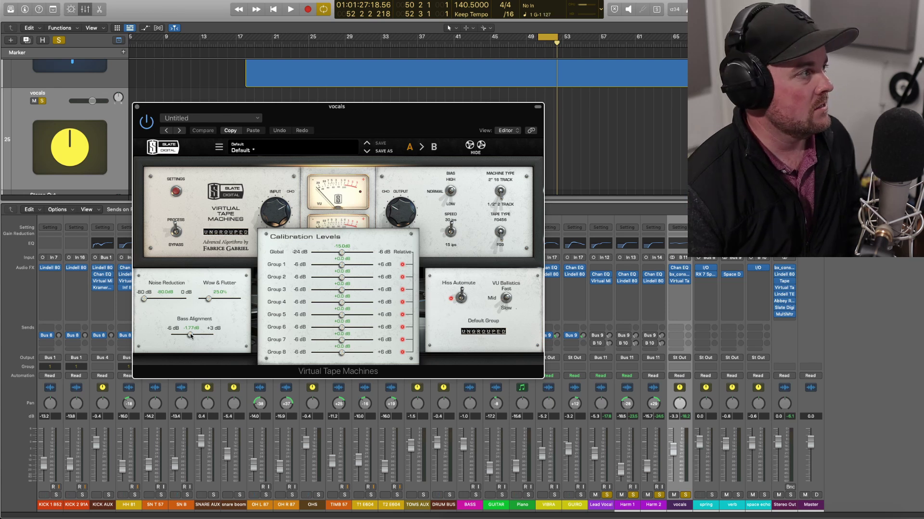
left_click(137, 107)
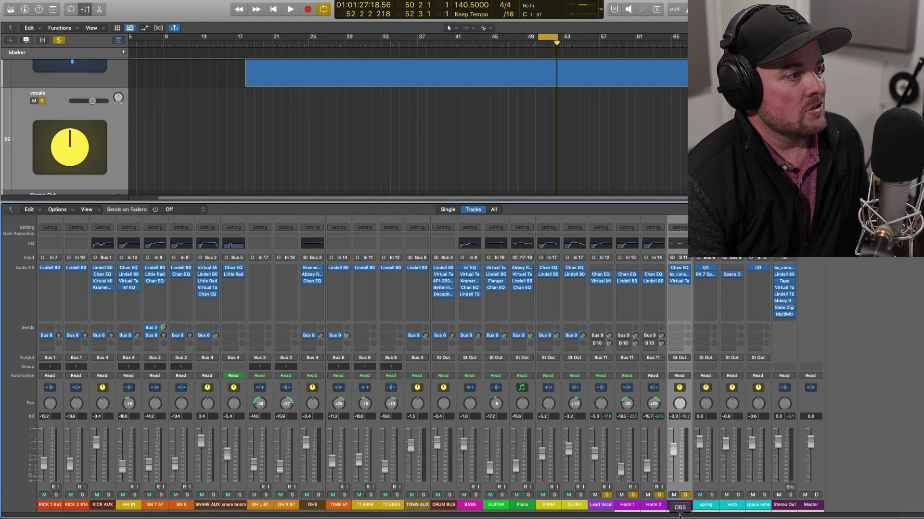
Turn off the cycle, re-enable the Bus 9 and Bus 10 sends of Lead Vocal, Harm 1 and Harm 2, and play the vocals.
left_click(547, 36)
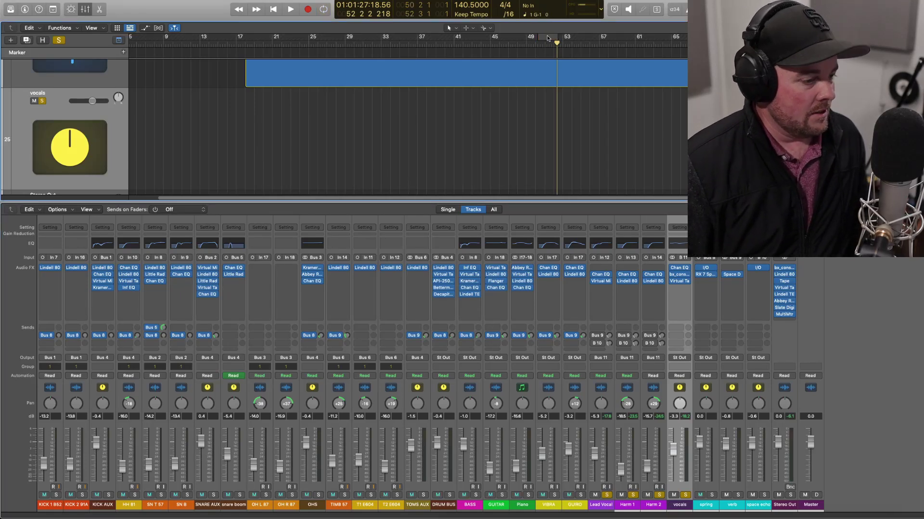
left_click(653, 505)
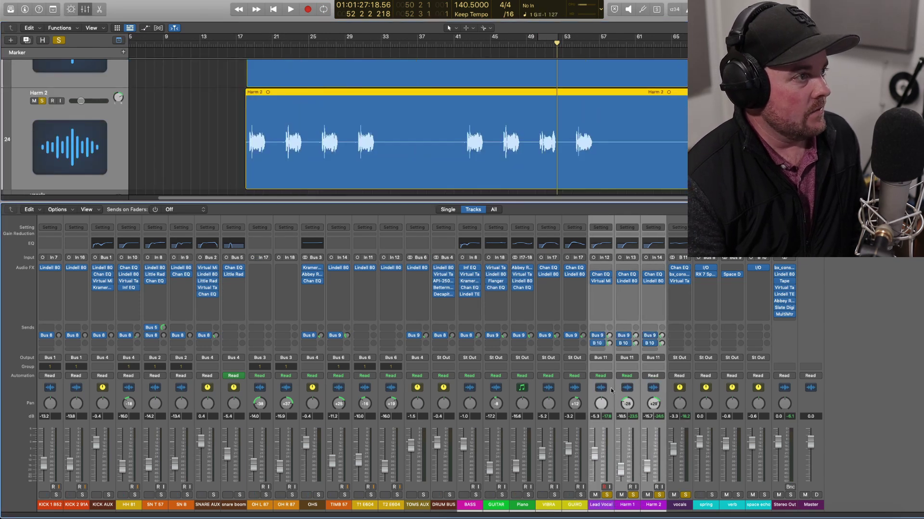
key("space")
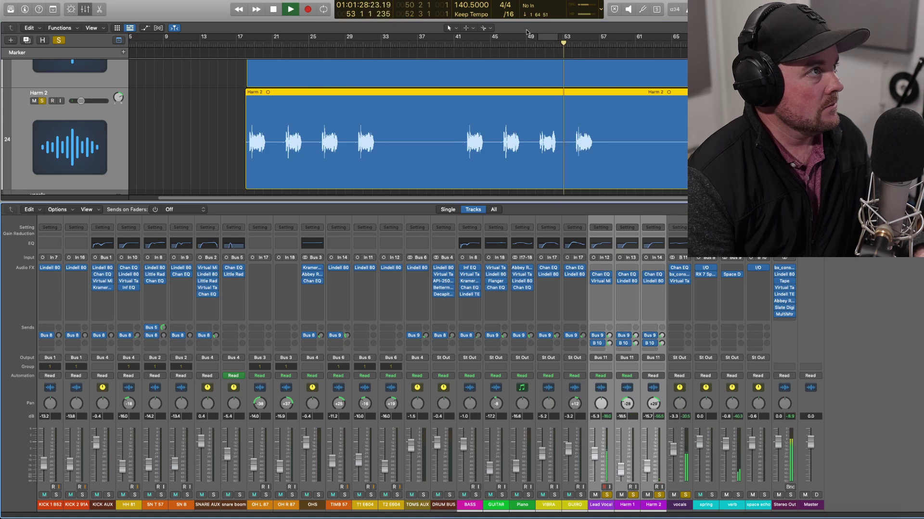